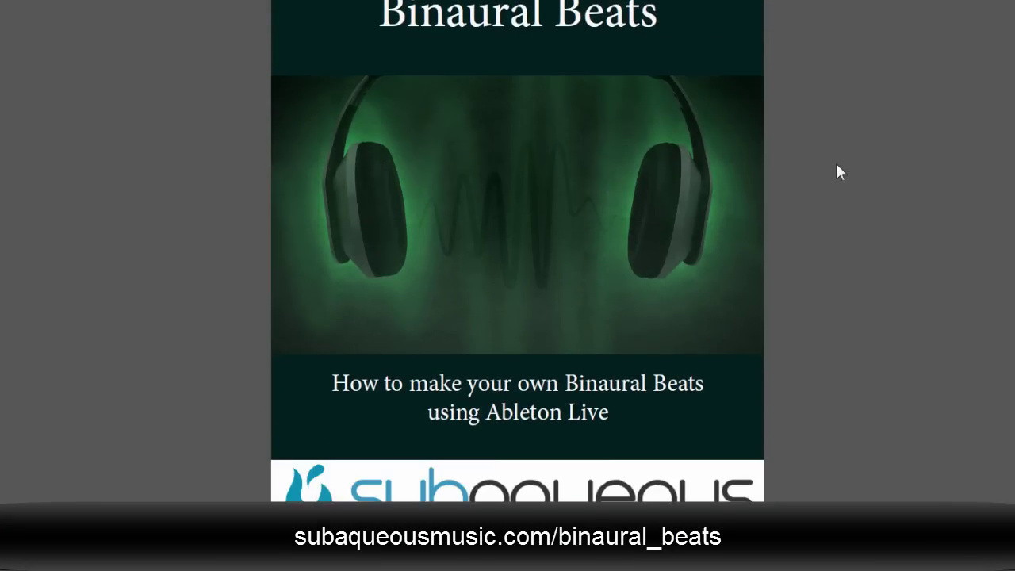
Step: Scroll the binaural beats PDF from the cover down past the Creating Isochronic Tones section
{"action": "scroll", "coordinate": [841, 173], "scroll_direction": "down", "scroll_amount": 5}
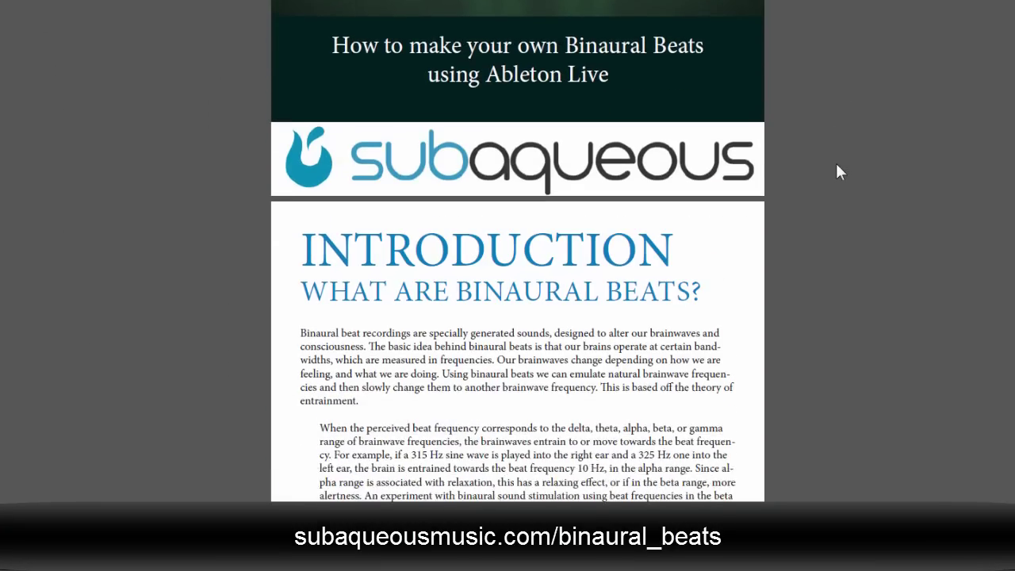
{"action": "scroll", "coordinate": [837, 164], "scroll_direction": "down", "scroll_amount": 10}
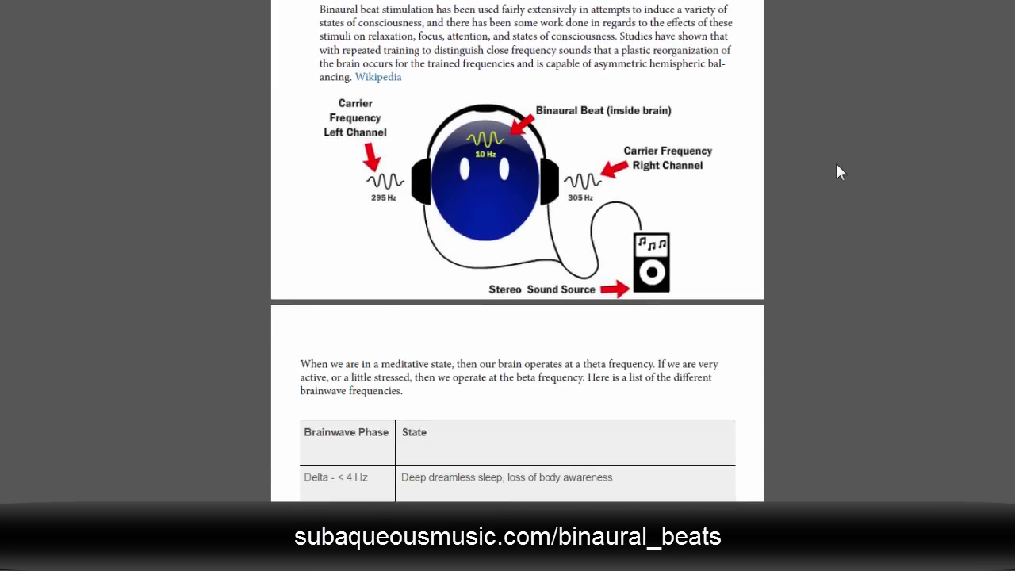
{"action": "scroll", "coordinate": [838, 166], "scroll_direction": "down", "scroll_amount": 12}
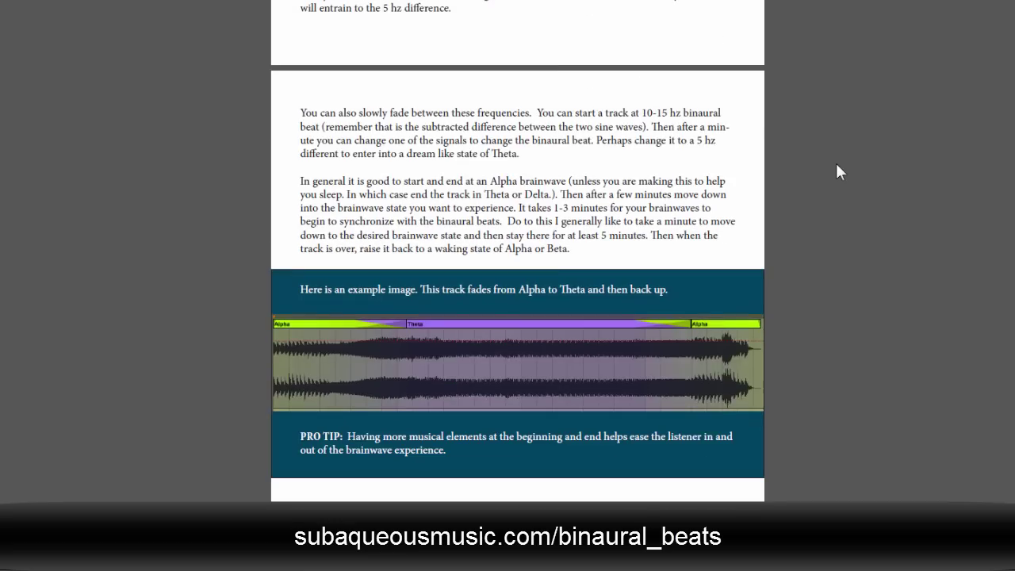
{"action": "scroll", "coordinate": [837, 167], "scroll_direction": "down", "scroll_amount": 10}
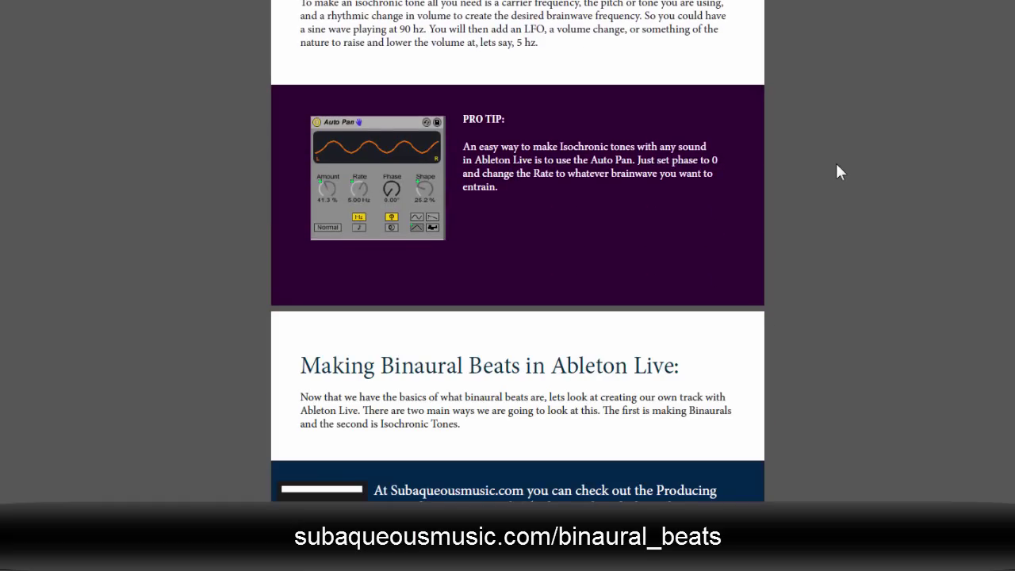
{"action": "scroll", "coordinate": [838, 167], "scroll_direction": "down", "scroll_amount": 8}
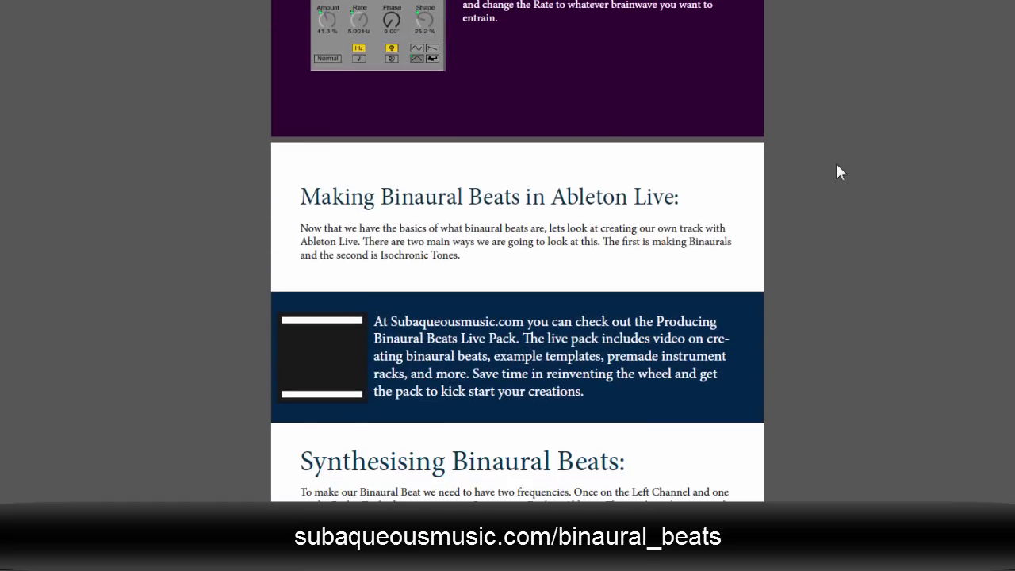
{"action": "scroll", "coordinate": [840, 170], "scroll_direction": "down", "scroll_amount": 3}
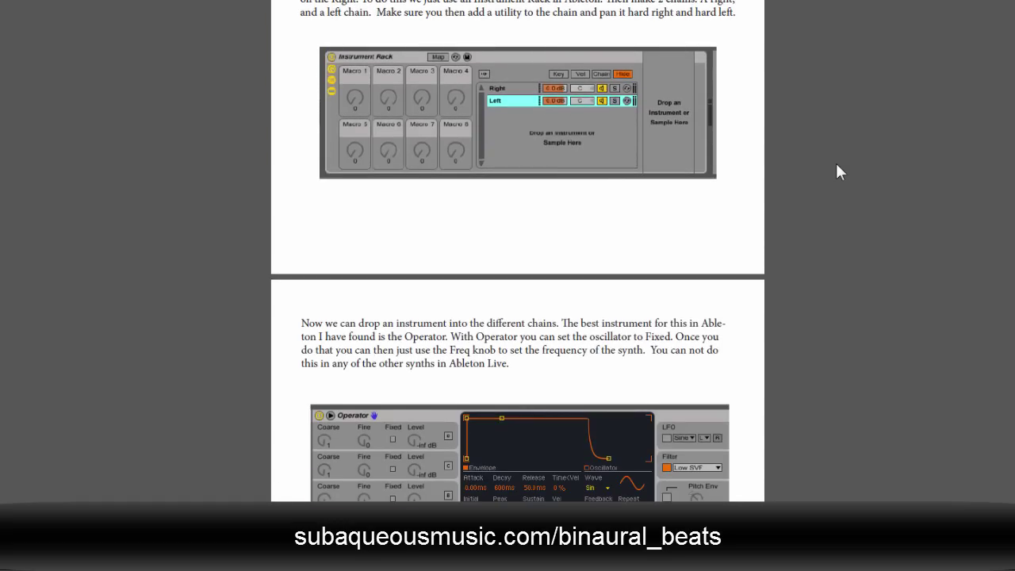
{"action": "scroll", "coordinate": [839, 170], "scroll_direction": "down", "scroll_amount": 8}
{"action": "scroll", "coordinate": [836, 162], "scroll_direction": "down", "scroll_amount": 9}
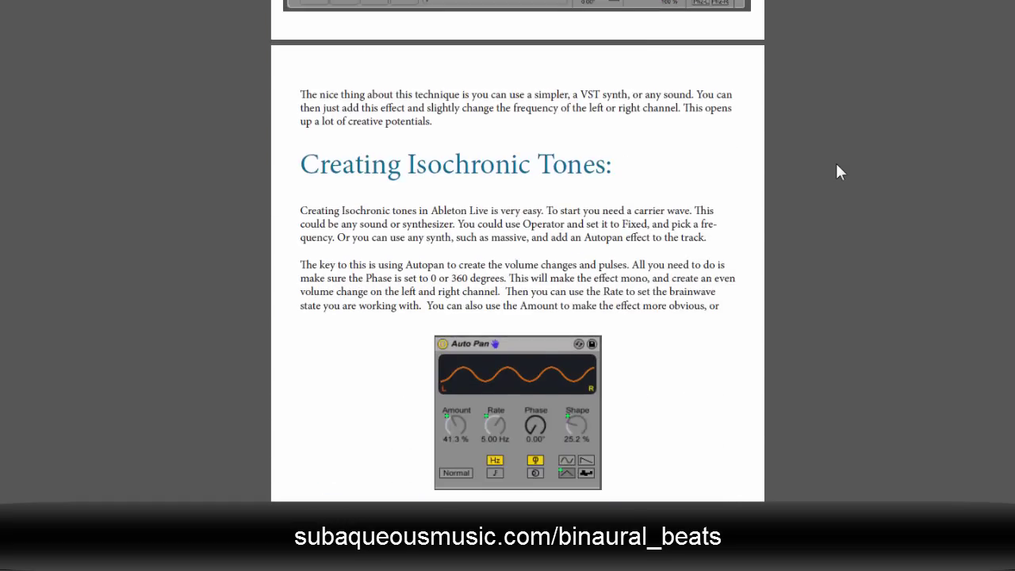
{"action": "scroll", "coordinate": [837, 168], "scroll_direction": "down", "scroll_amount": 3}
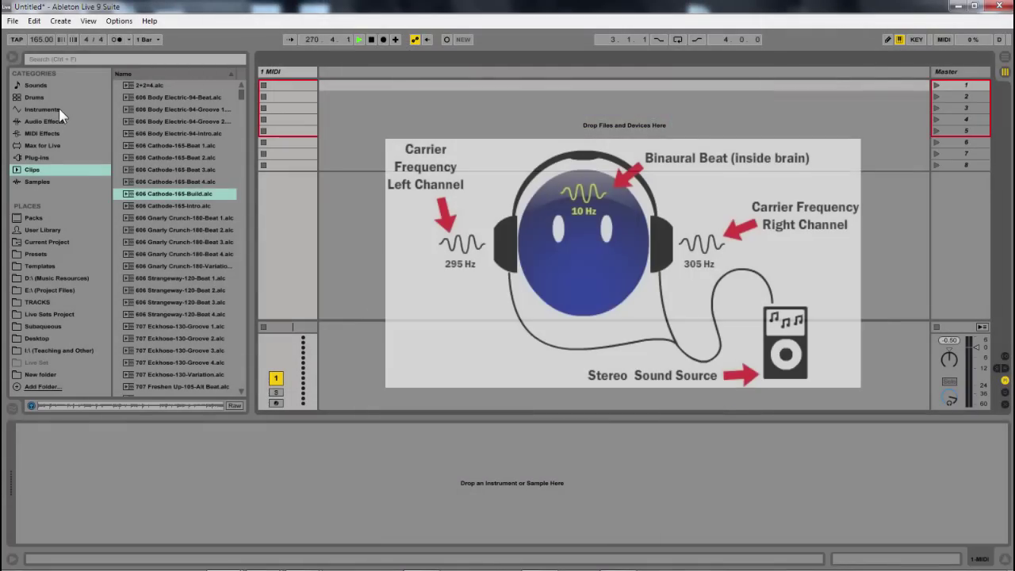
Step: Add an Instrument Rack to the MIDI track and show its macro knobs and chain list
{"action": "left_click", "coordinate": [59, 111]}
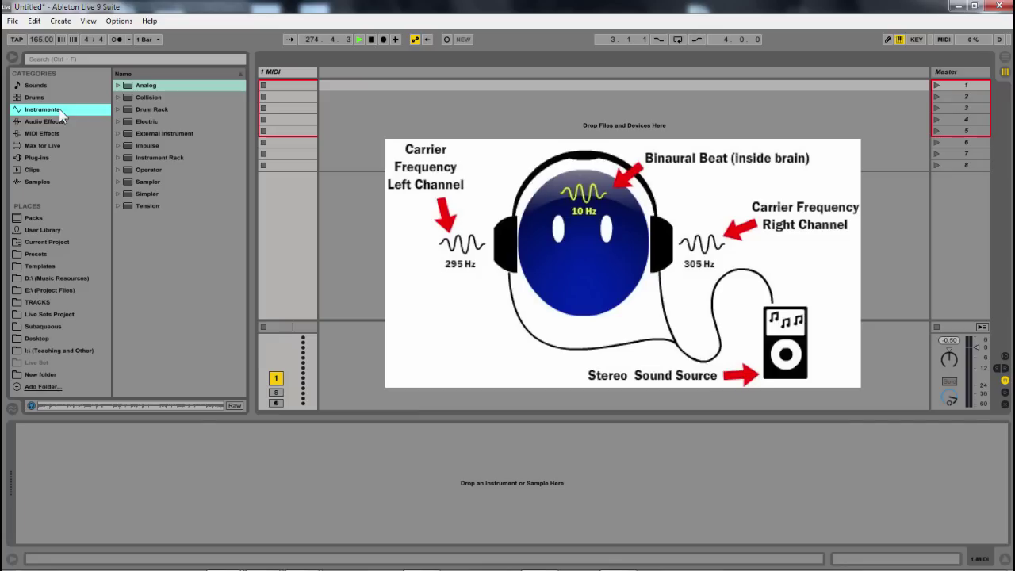
{"action": "left_click_drag", "start_coordinate": [165, 156], "coordinate": [294, 115]}
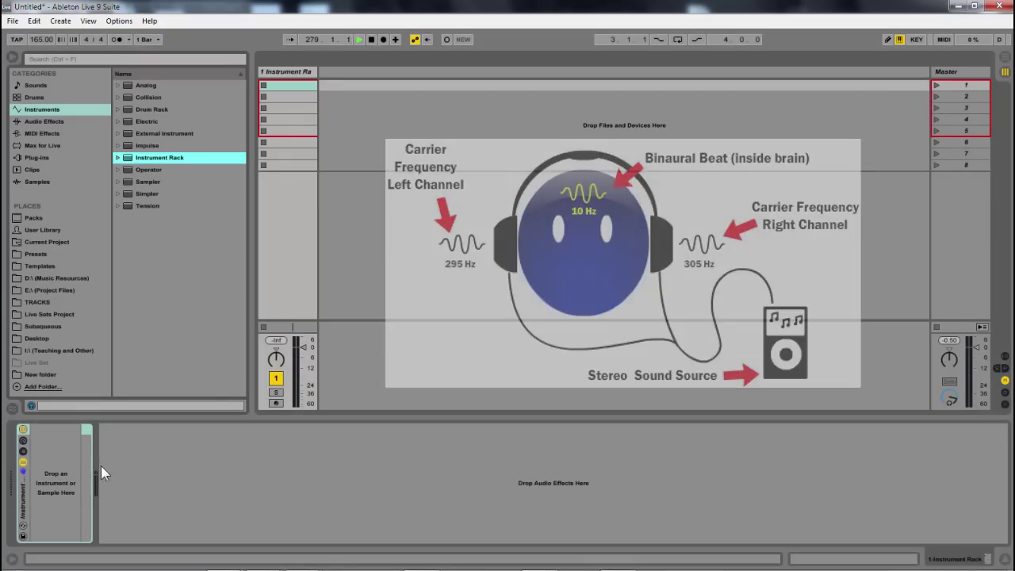
{"action": "left_click", "coordinate": [24, 452]}
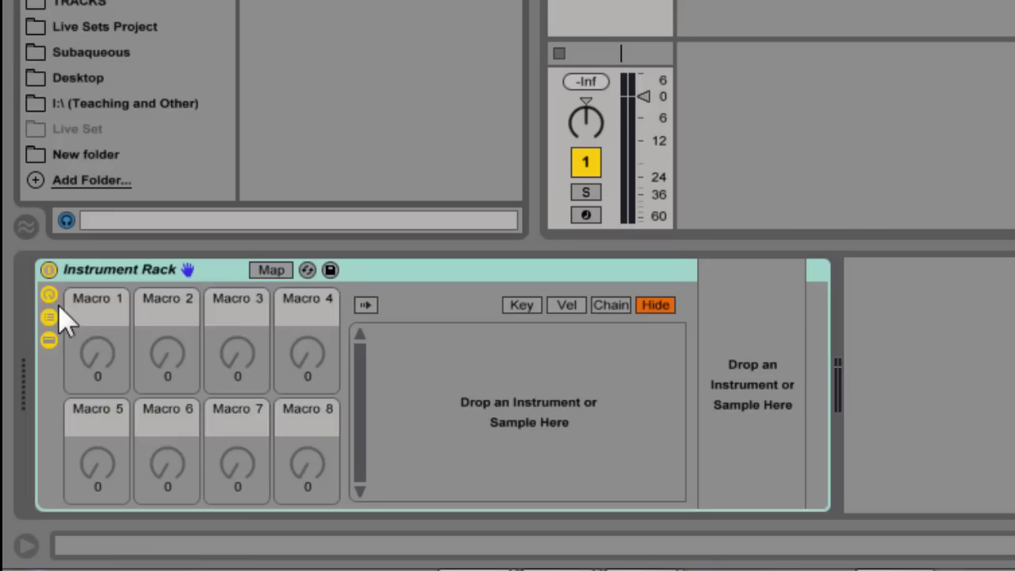
{"action": "left_click", "coordinate": [23, 441]}
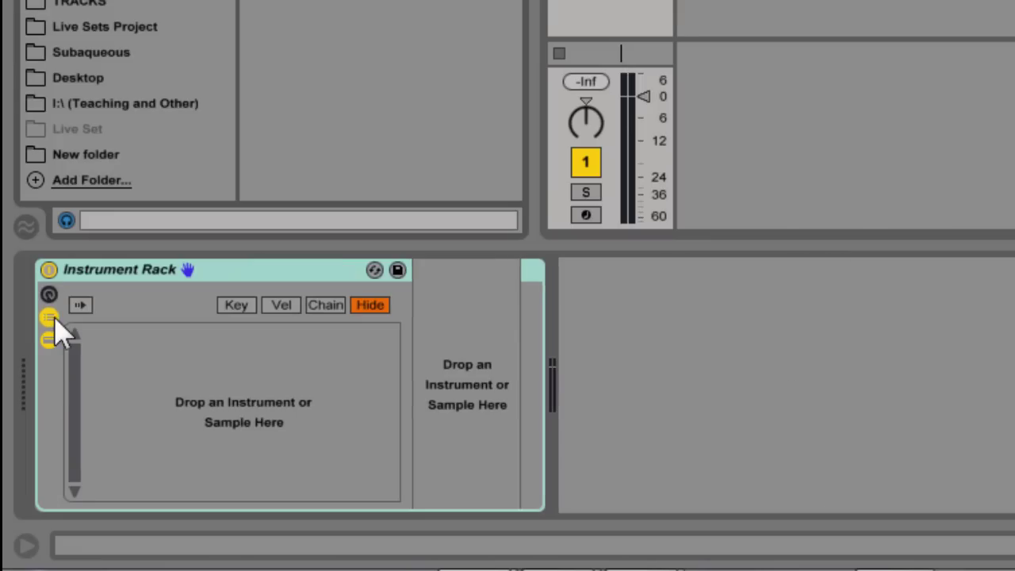
{"action": "left_click", "coordinate": [49, 295]}
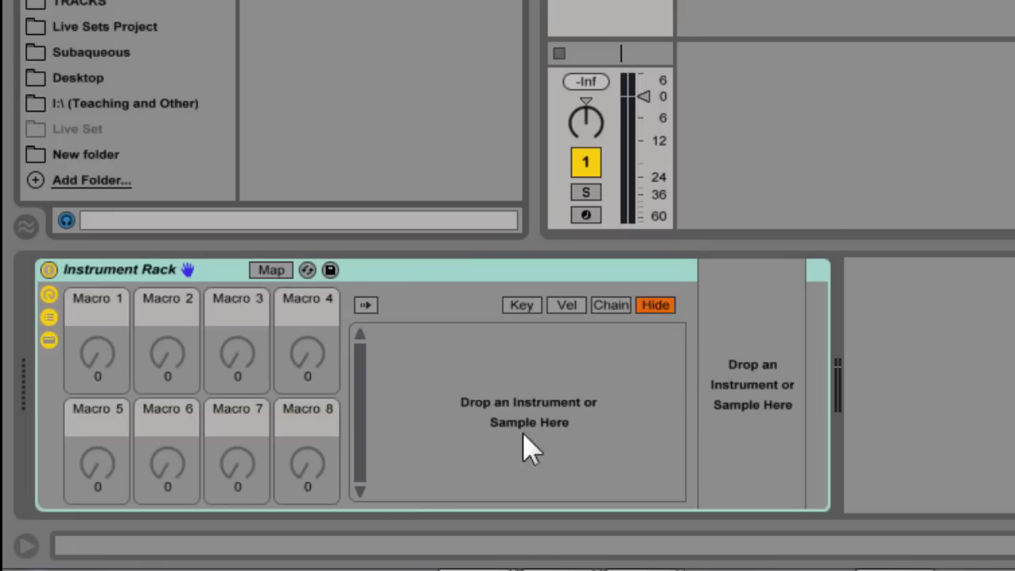
Step: Create two empty chains in the rack's chain list
{"action": "right_click", "coordinate": [469, 346]}
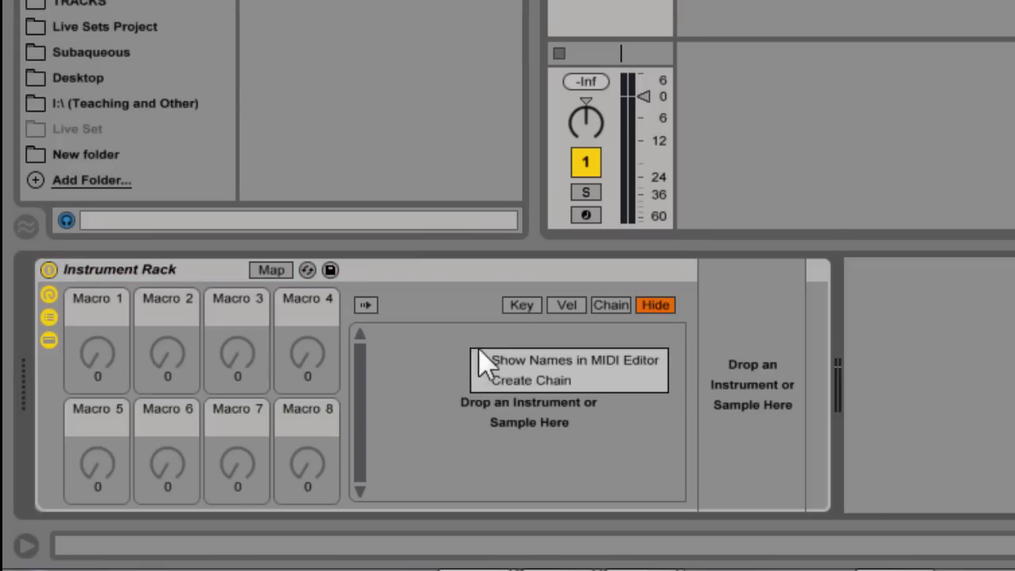
{"action": "left_click", "coordinate": [558, 378]}
{"action": "right_click", "coordinate": [405, 377]}
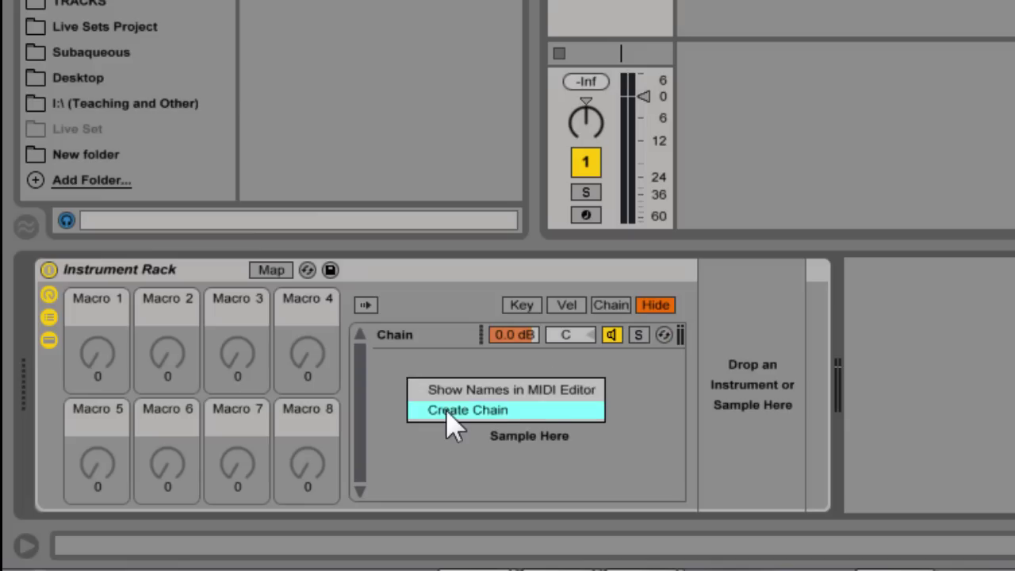
{"action": "left_click", "coordinate": [446, 410]}
Step: Rename the two chains 'Left' and 'Right'
{"action": "left_click", "coordinate": [403, 341]}
{"action": "key", "text": "ctrl+r"}
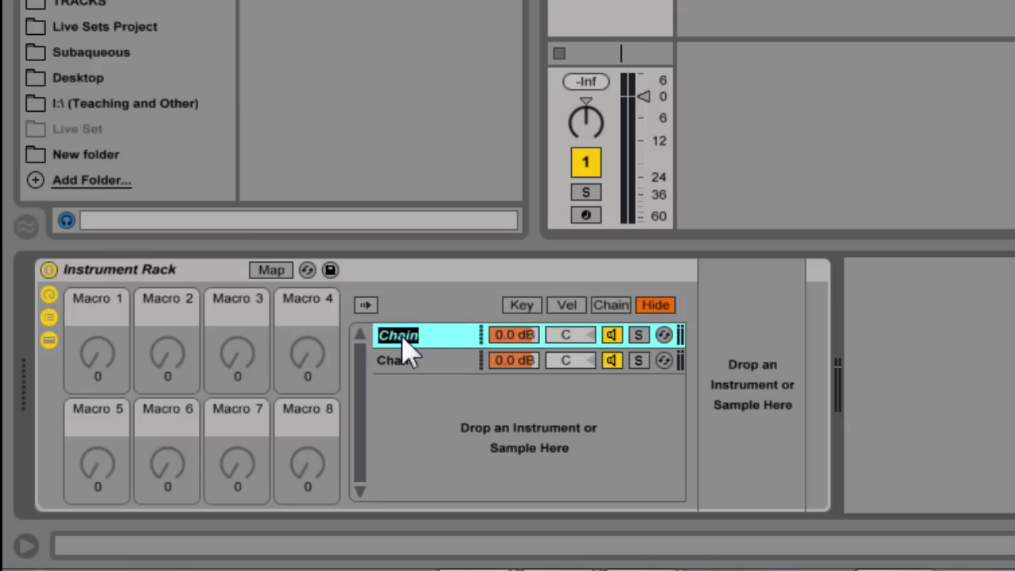
{"action": "type", "text": "Left"}
{"action": "left_click", "coordinate": [405, 364]}
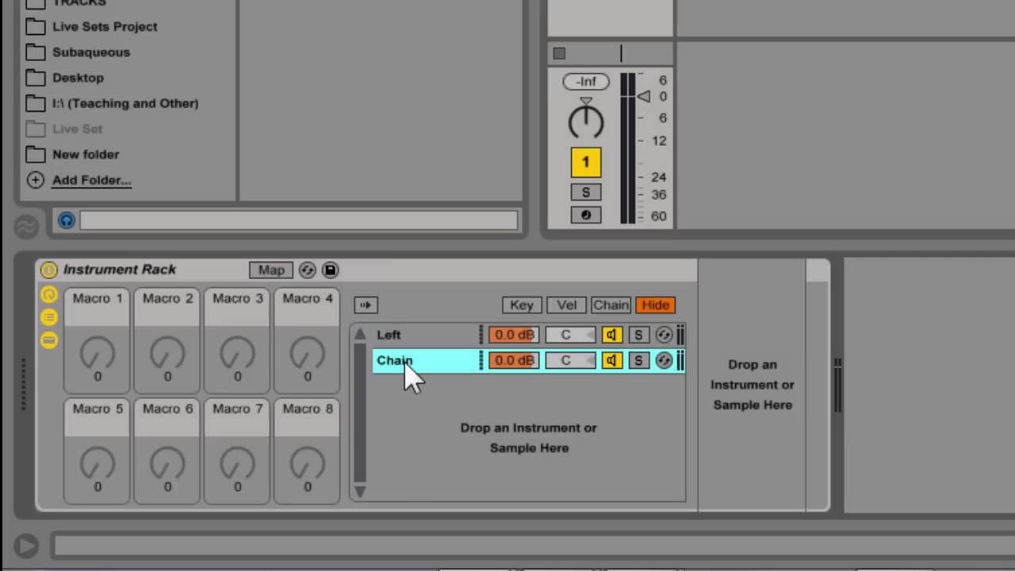
{"action": "key", "text": "ctrl+r"}
{"action": "type", "text": "Right"}
{"action": "key", "text": "Return"}
Step: Pan the Left chain to 50L and the Right chain to 50R
{"action": "mouse_move", "coordinate": [579, 333]}
{"action": "left_mouse_down"}
{"action": "mouse_move", "coordinate": [579, 321]}
{"action": "mouse_move", "coordinate": [581, 373]}
{"action": "mouse_move", "coordinate": [581, 351]}
{"action": "left_mouse_up"}
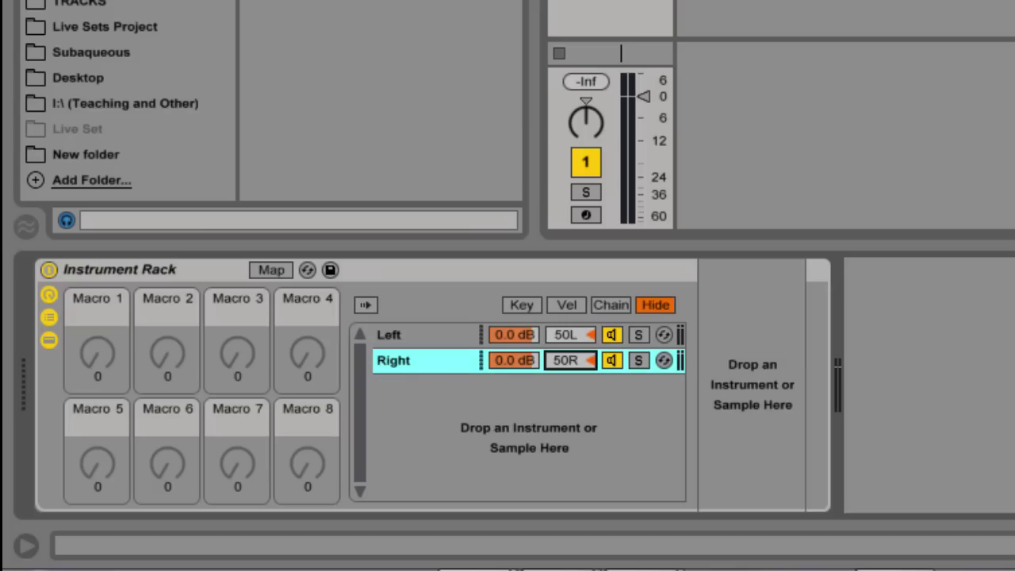
{"action": "left_click", "coordinate": [417, 338]}
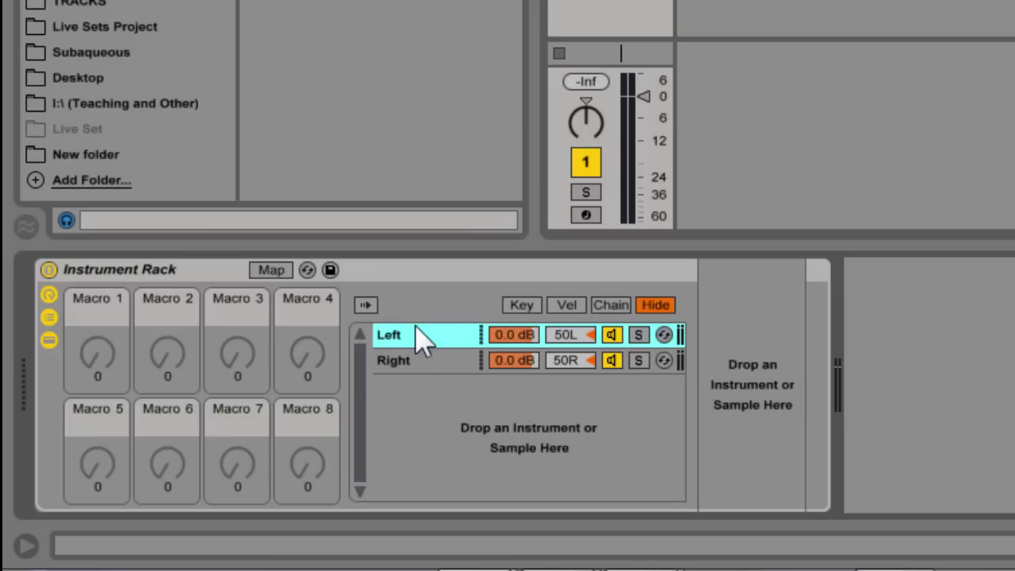
{"action": "left_click", "coordinate": [433, 368]}
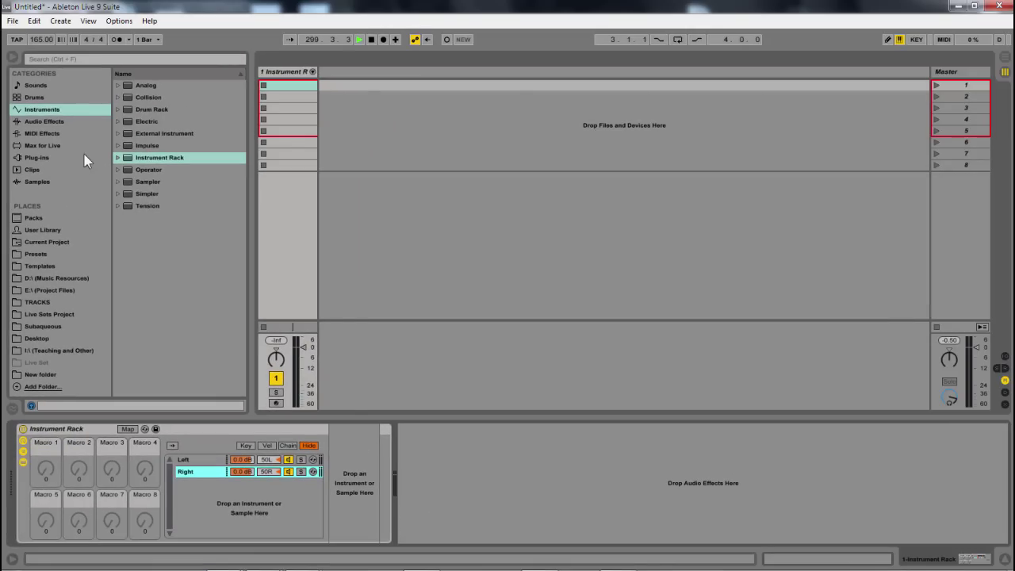
Step: Load Operator into the Right chain and switch off oscillators B, C and D
{"action": "left_click", "coordinate": [158, 171]}
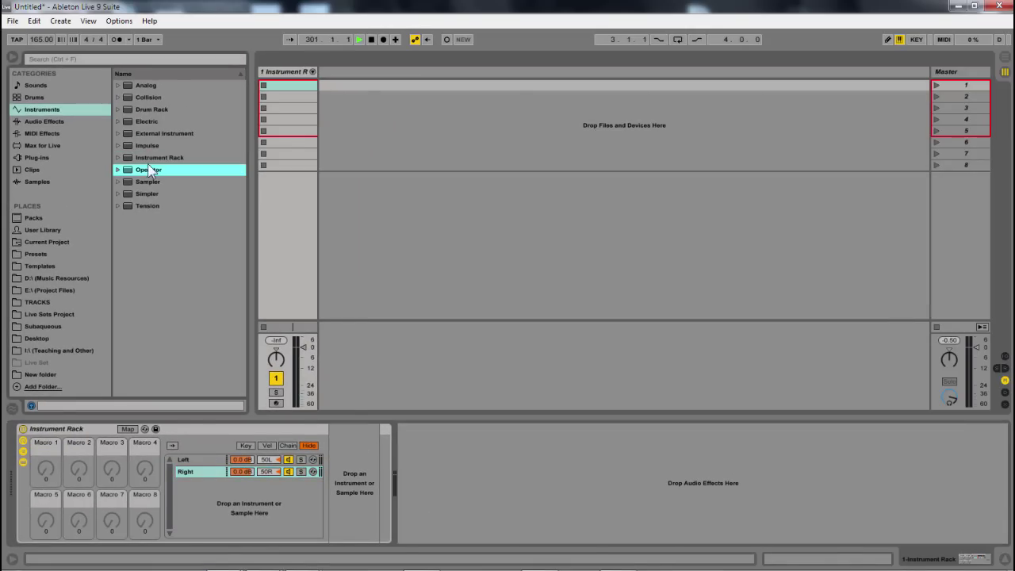
{"action": "left_click_drag", "start_coordinate": [126, 168], "coordinate": [357, 456]}
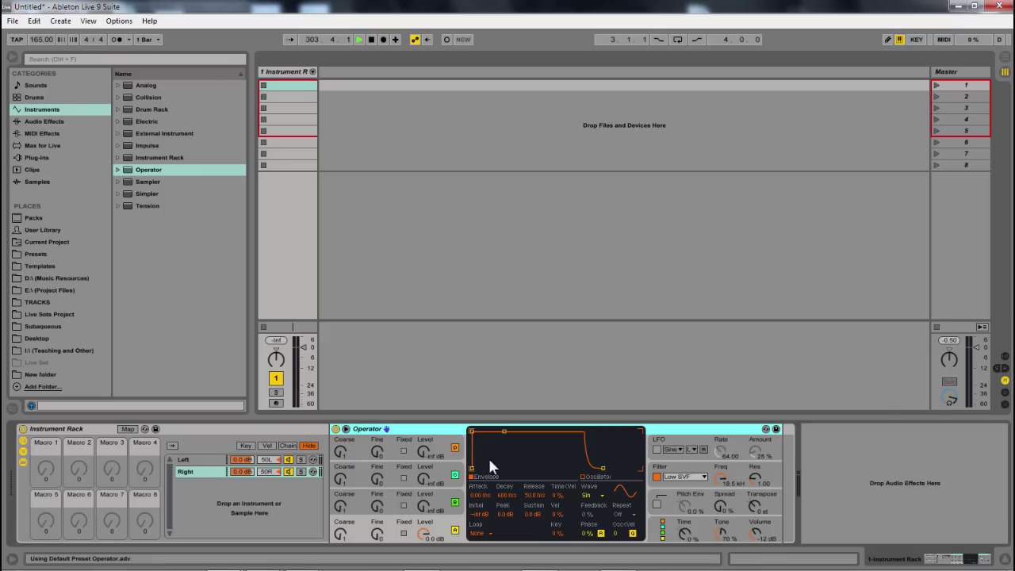
{"action": "left_click", "coordinate": [455, 447]}
{"action": "left_click", "coordinate": [456, 503]}
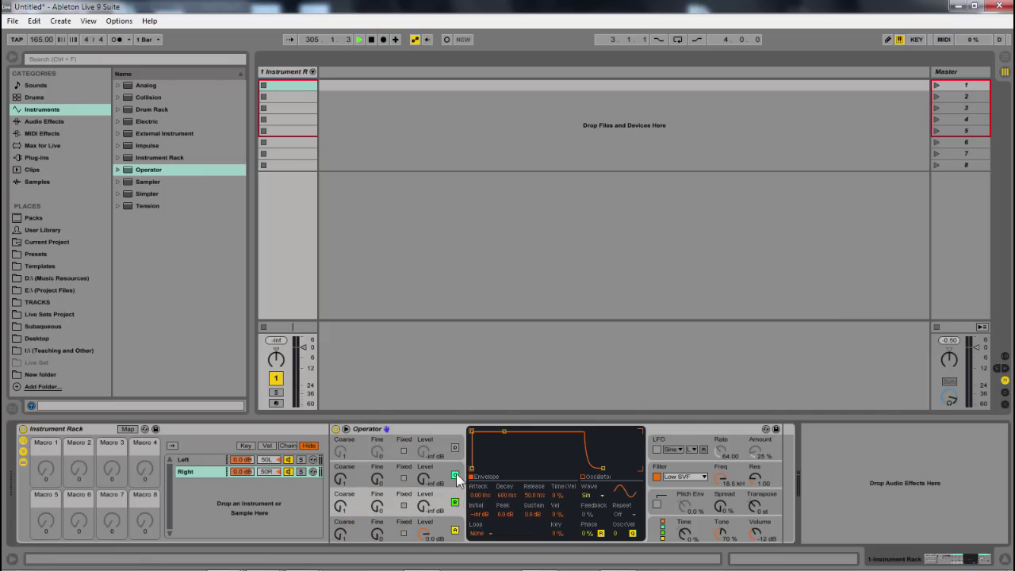
{"action": "left_click", "coordinate": [456, 474]}
{"action": "left_click", "coordinate": [454, 502]}
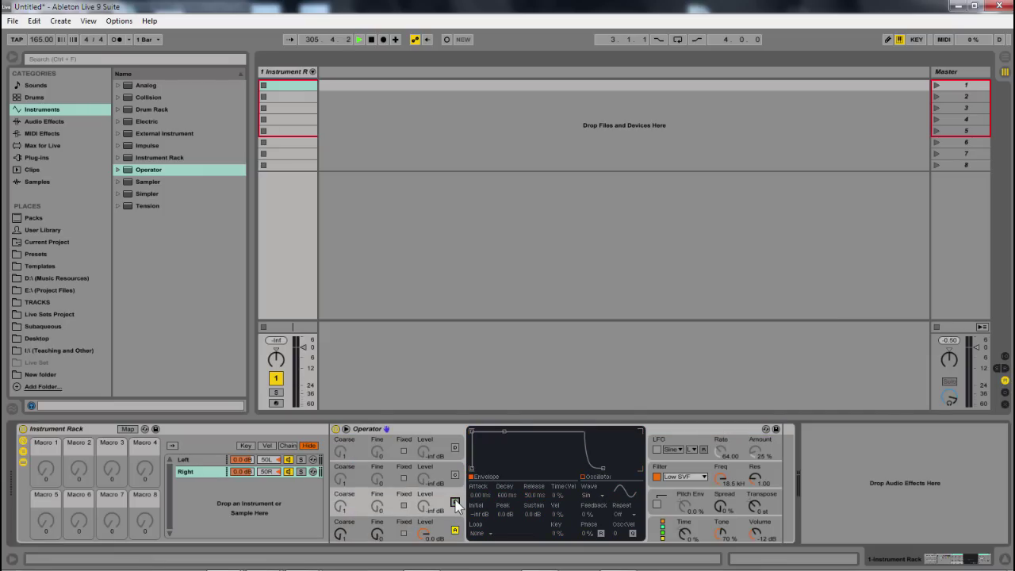
Step: Set oscillator A to a fixed frequency around 251 Hz and arm the track
{"action": "left_click", "coordinate": [406, 528]}
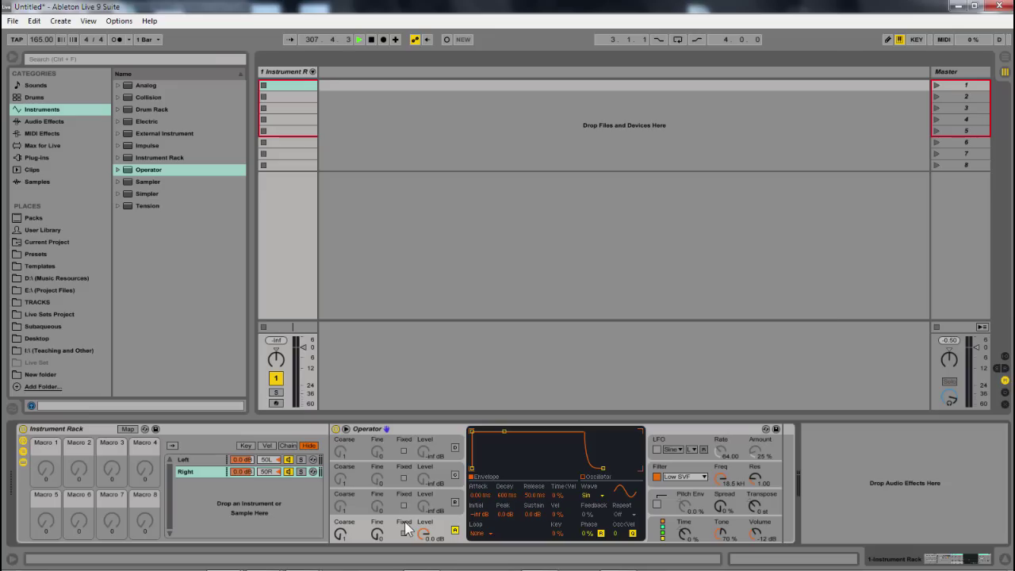
{"action": "left_click", "coordinate": [404, 533]}
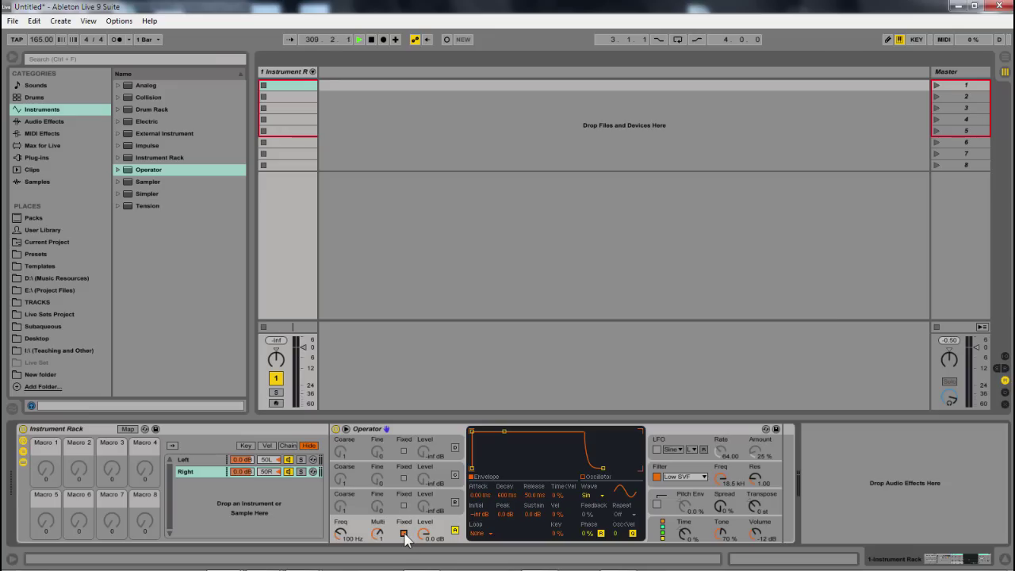
{"action": "left_click", "coordinate": [276, 403]}
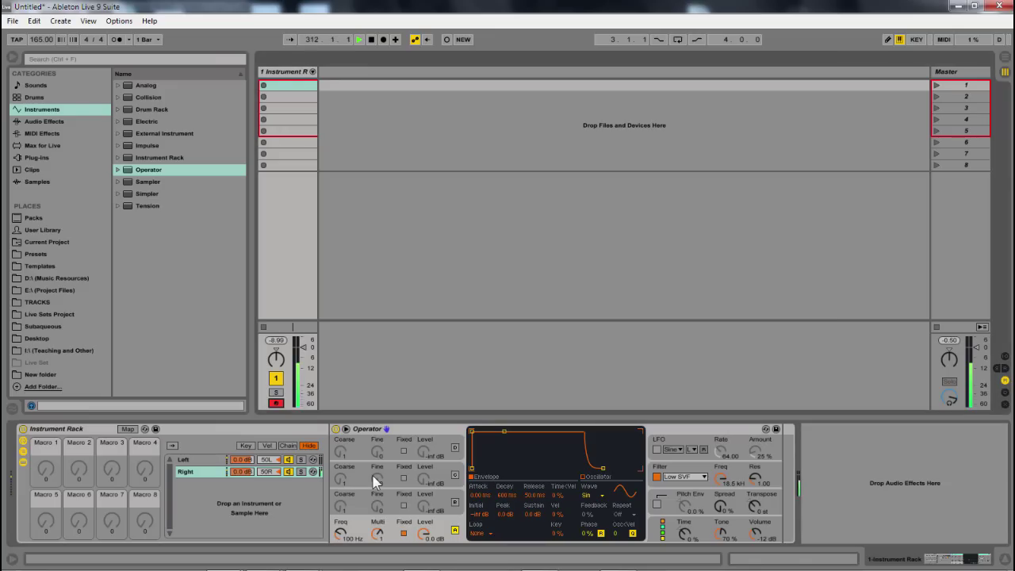
{"action": "mouse_move", "coordinate": [340, 536]}
{"action": "left_mouse_down"}
{"action": "mouse_move", "coordinate": [340, 526]}
{"action": "mouse_move", "coordinate": [341, 552]}
{"action": "mouse_move", "coordinate": [343, 539]}
{"action": "left_mouse_up"}
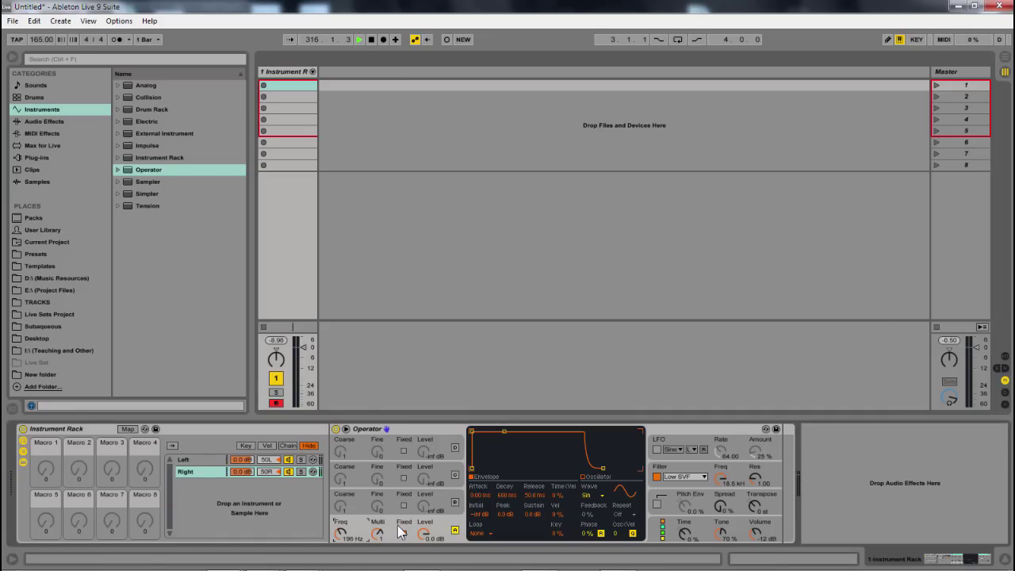
Step: Load a second Operator into the empty Left chain
{"action": "left_click", "coordinate": [370, 433]}
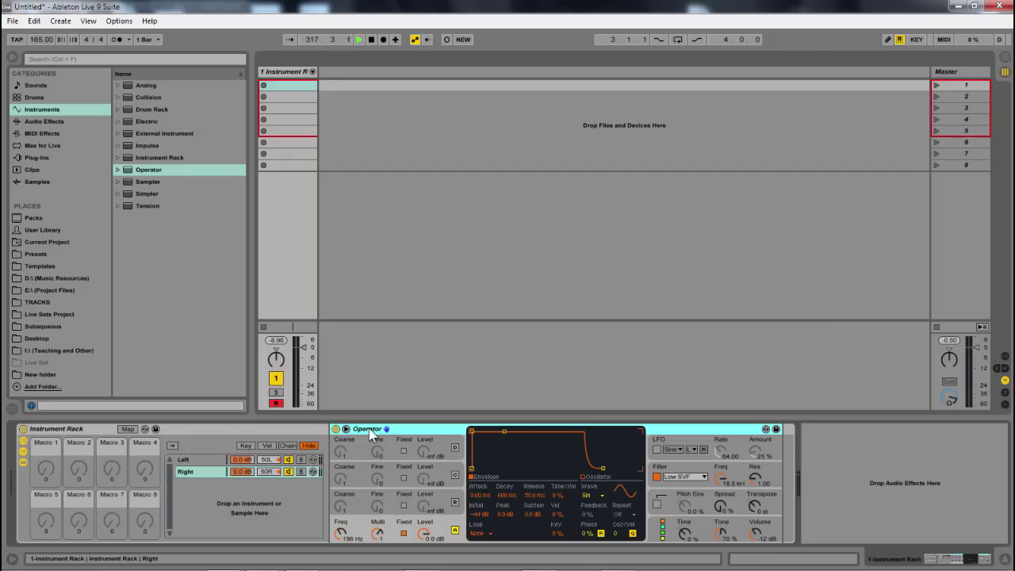
{"action": "left_click", "coordinate": [202, 458]}
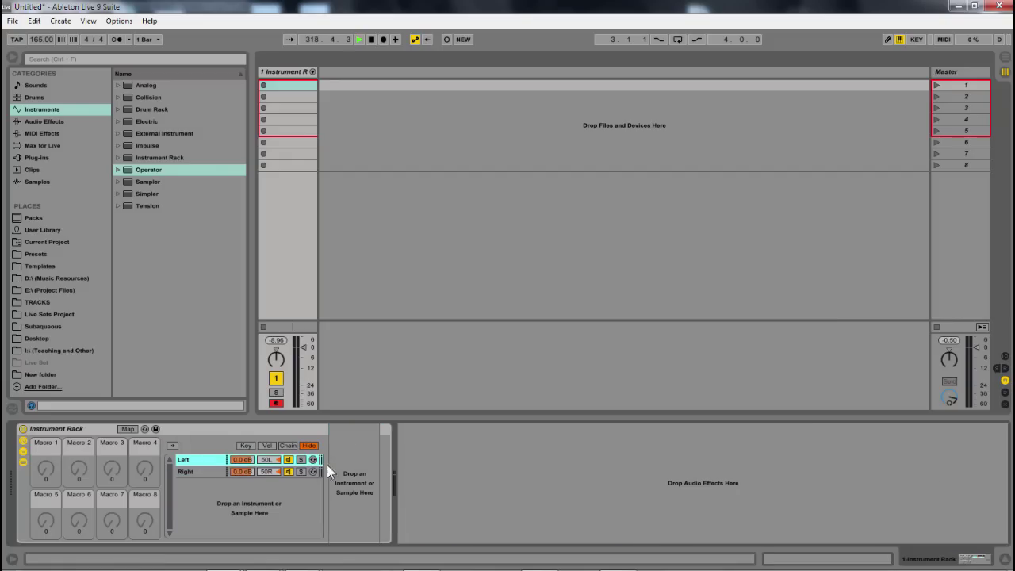
{"action": "left_click_drag", "start_coordinate": [341, 468], "coordinate": [341, 468]}
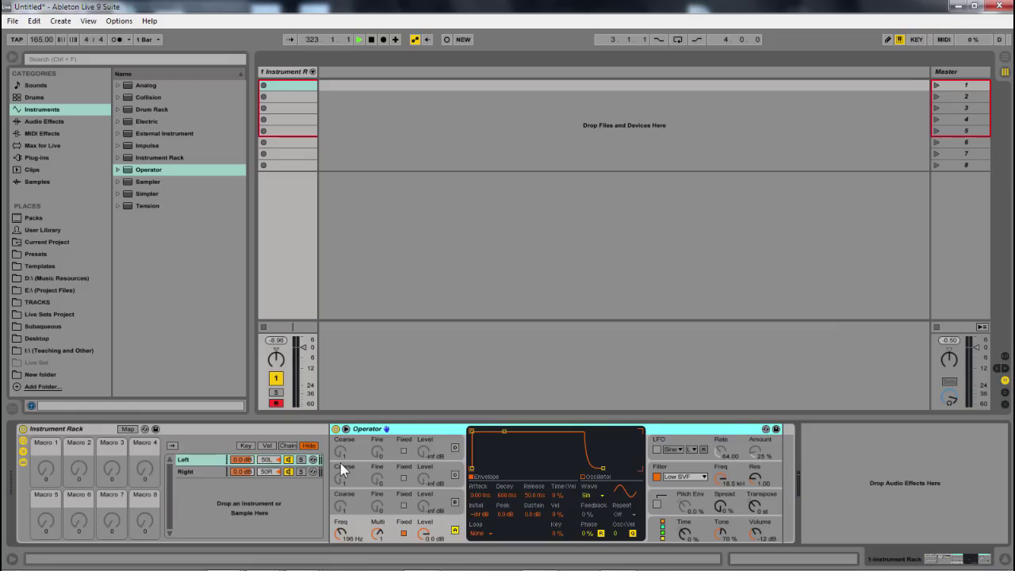
Step: Map the Left Operator's frequency to Macro 1 and the Right Operator's to Macro 2
{"action": "left_click", "coordinate": [202, 459]}
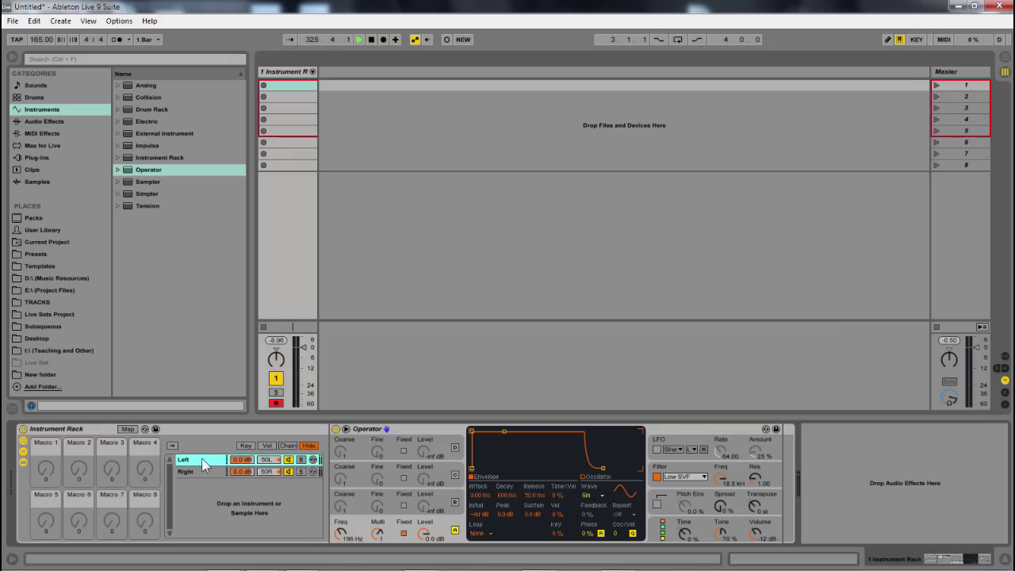
{"action": "right_click", "coordinate": [341, 534]}
{"action": "left_click", "coordinate": [388, 458]}
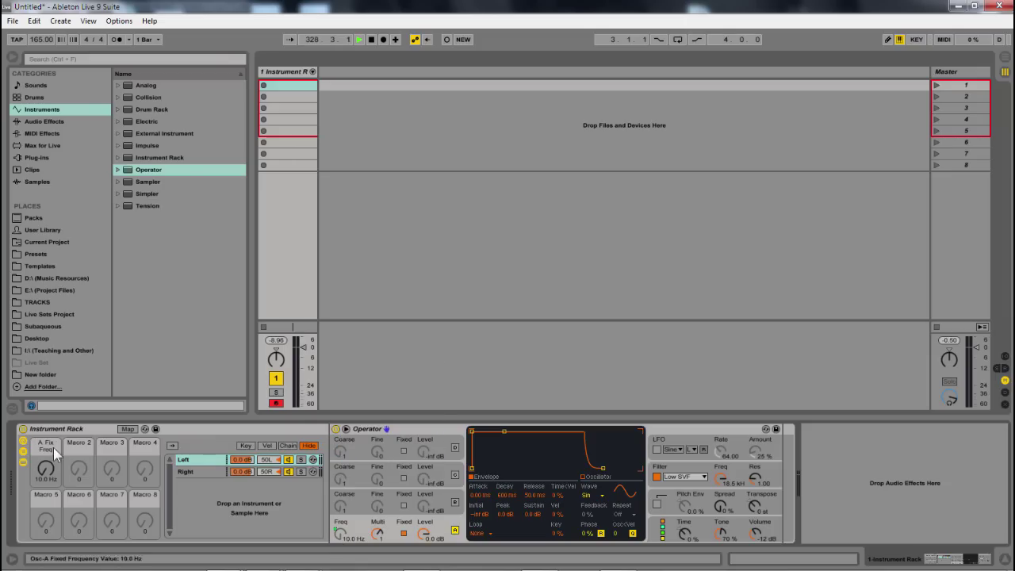
{"action": "left_click", "coordinate": [199, 472]}
{"action": "right_click", "coordinate": [347, 532]}
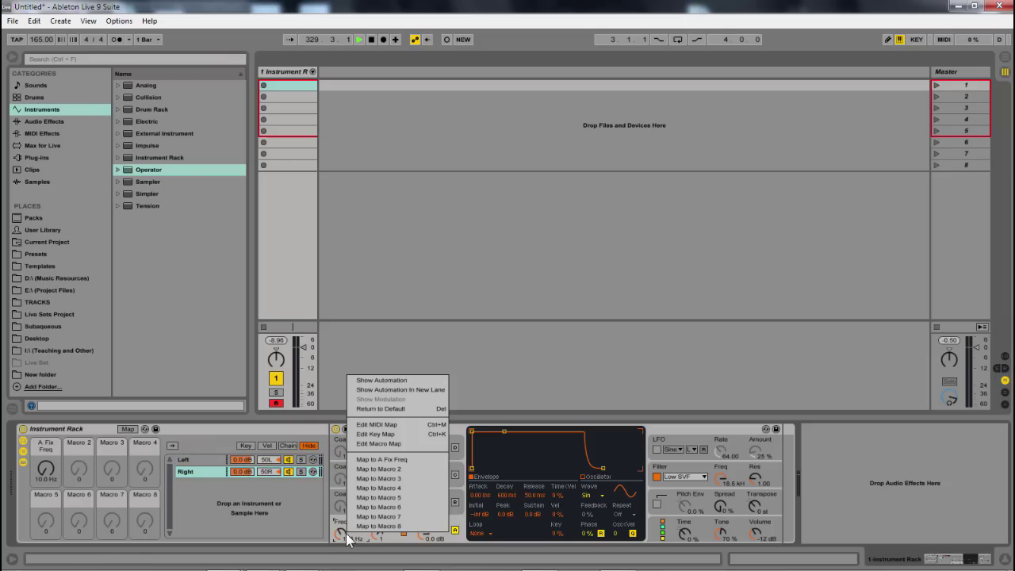
{"action": "left_click", "coordinate": [389, 470]}
Step: Rename Macro 1 'Left Freq' and Macro 2 'Right Freq'
{"action": "left_click", "coordinate": [49, 453]}
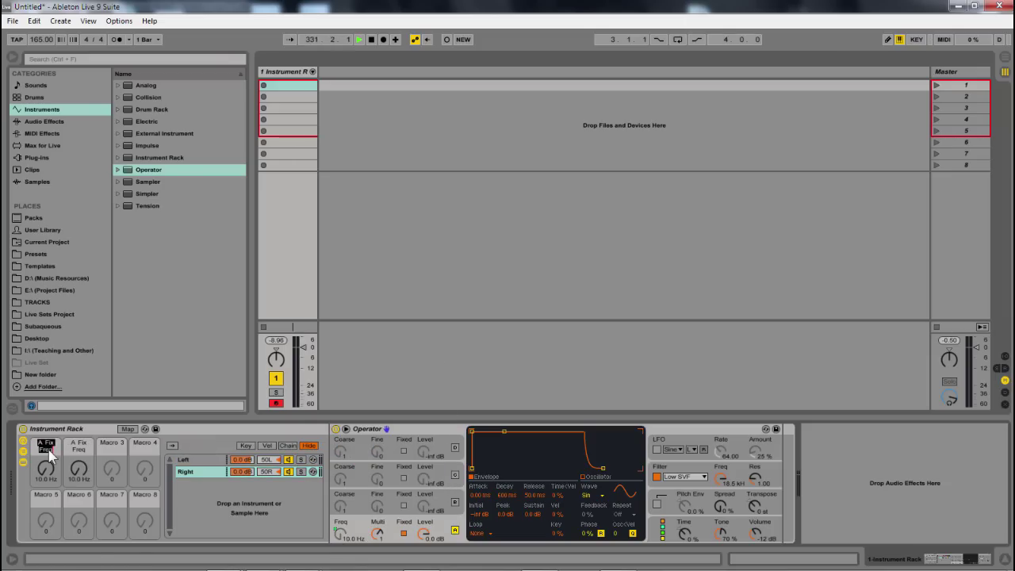
{"action": "type", "text": "Left Freq"}
{"action": "left_click", "coordinate": [79, 446]}
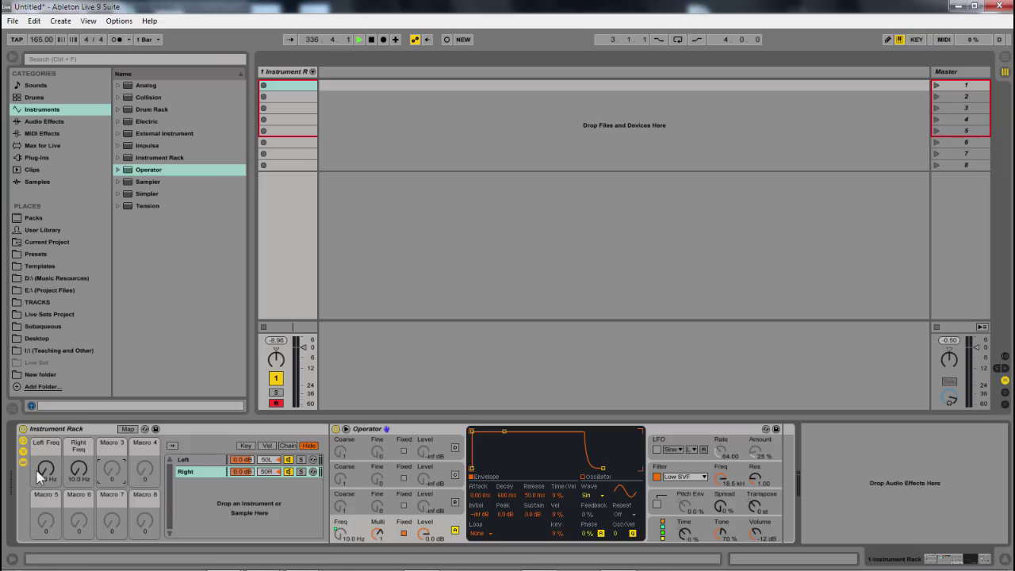
{"action": "right_click", "coordinate": [48, 447]}
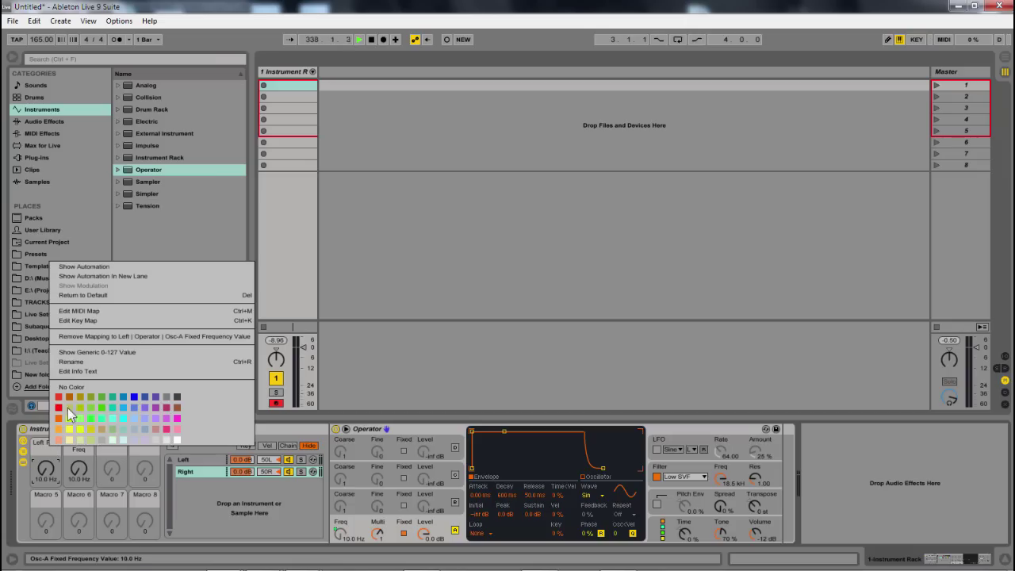
{"action": "key", "text": "Escape"}
{"action": "right_click", "coordinate": [55, 450]}
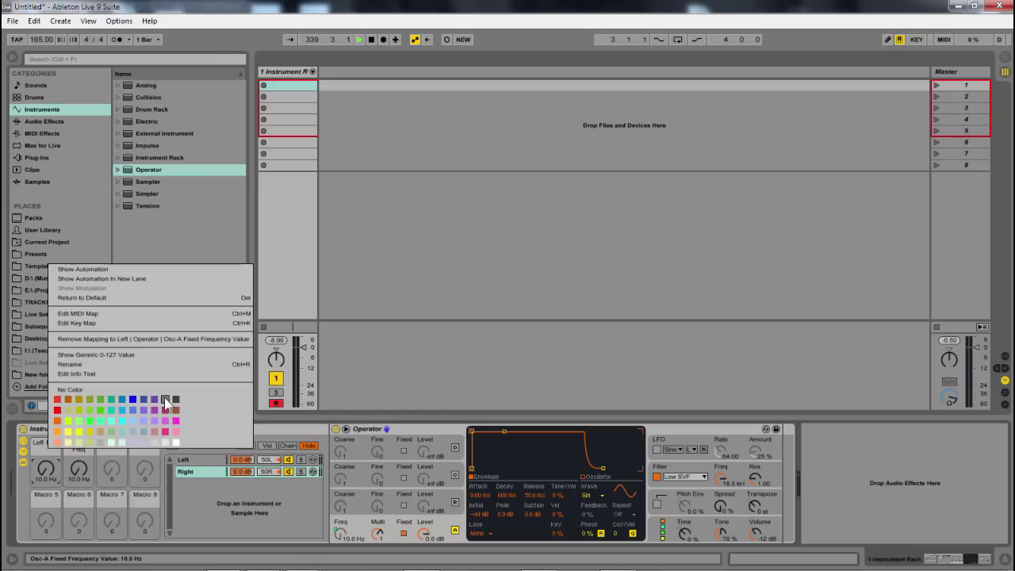
{"action": "key", "text": "Escape"}
Step: Colour the Right Freq macro and the Right chain red
{"action": "right_click", "coordinate": [78, 445]}
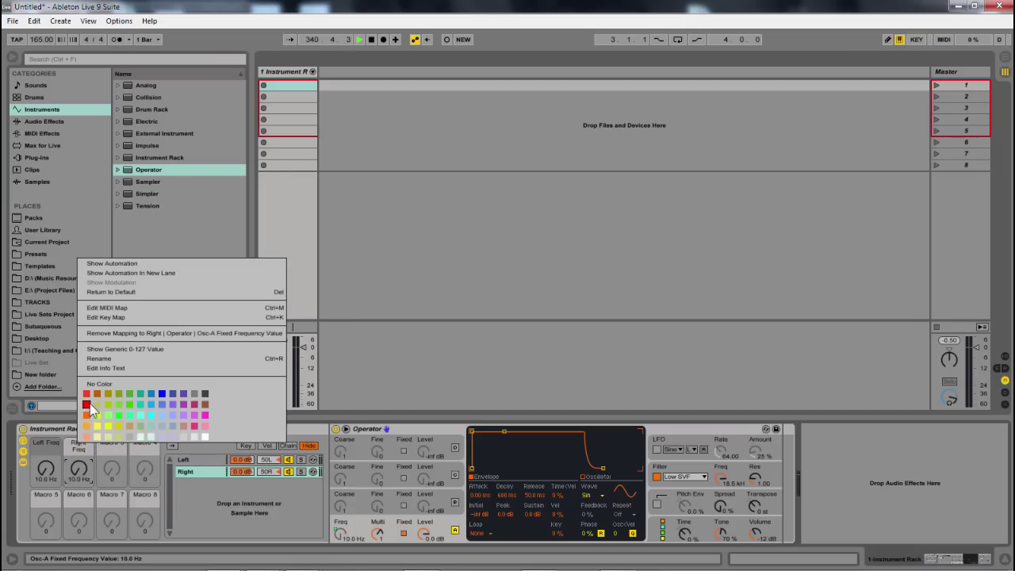
{"action": "left_click", "coordinate": [87, 416]}
{"action": "right_click", "coordinate": [193, 462]}
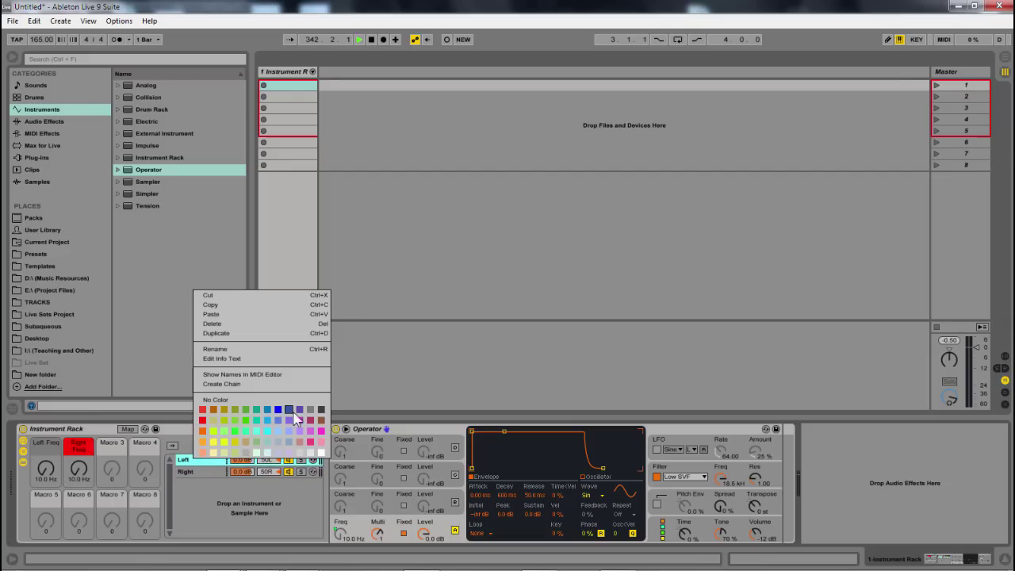
{"action": "left_click", "coordinate": [311, 410]}
{"action": "right_click", "coordinate": [203, 470]}
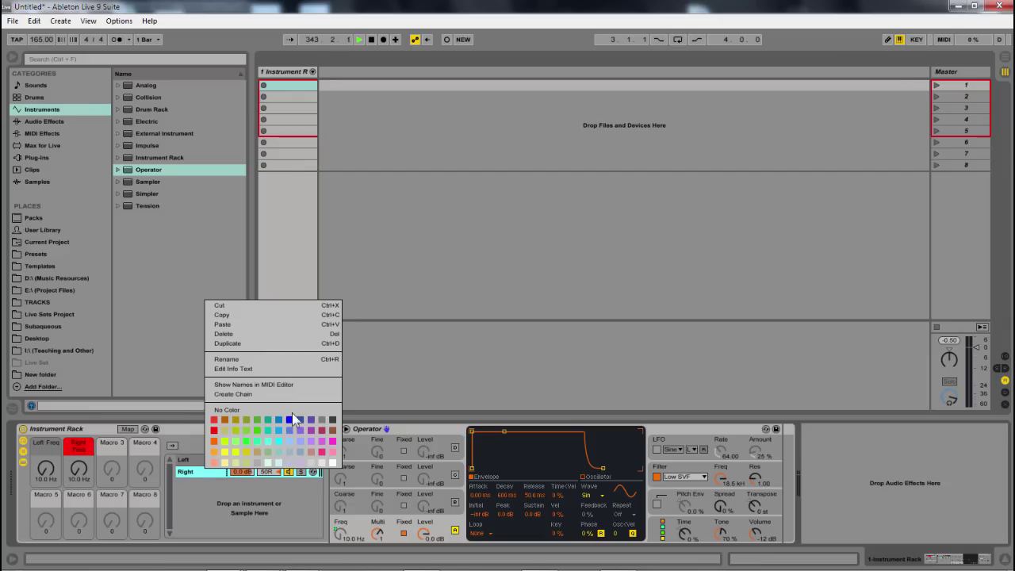
{"action": "left_click", "coordinate": [214, 430]}
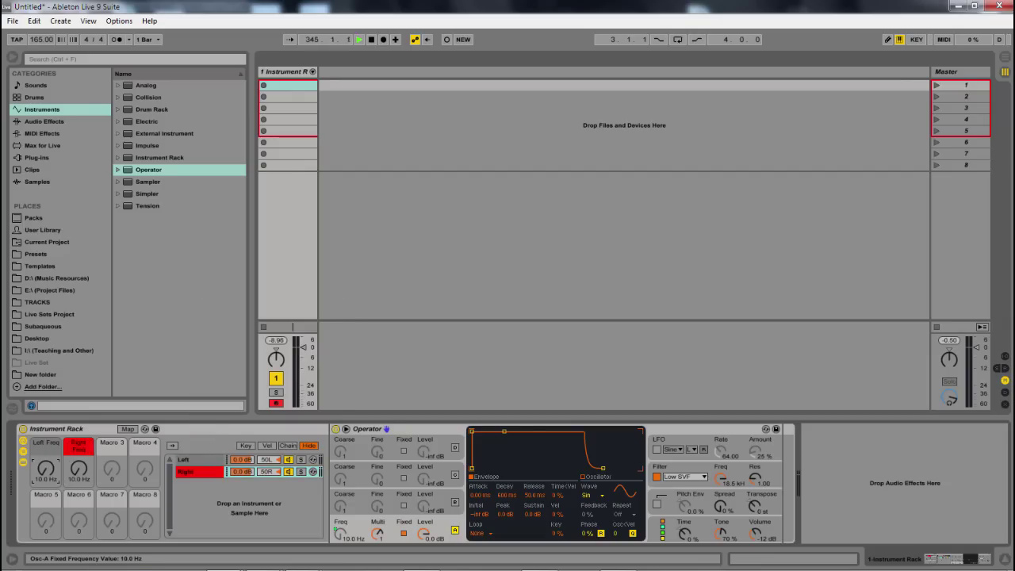
Step: Enter 220 Hz for Left Freq and 210 Hz for Right Freq
{"action": "type", "text": "1"}
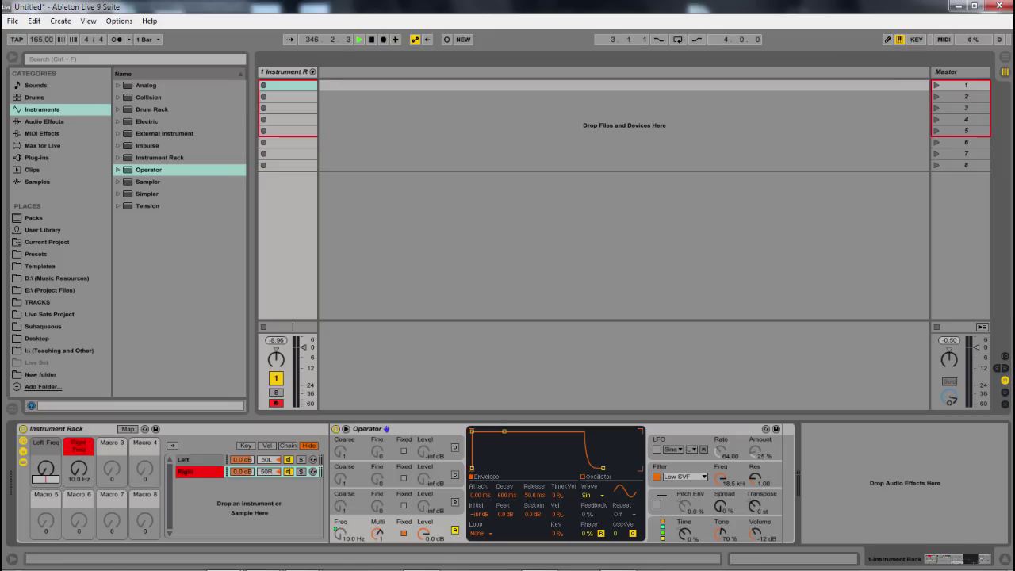
{"action": "type", "text": "20"}
{"action": "left_click", "coordinate": [70, 476]}
{"action": "type", "text": "220"}
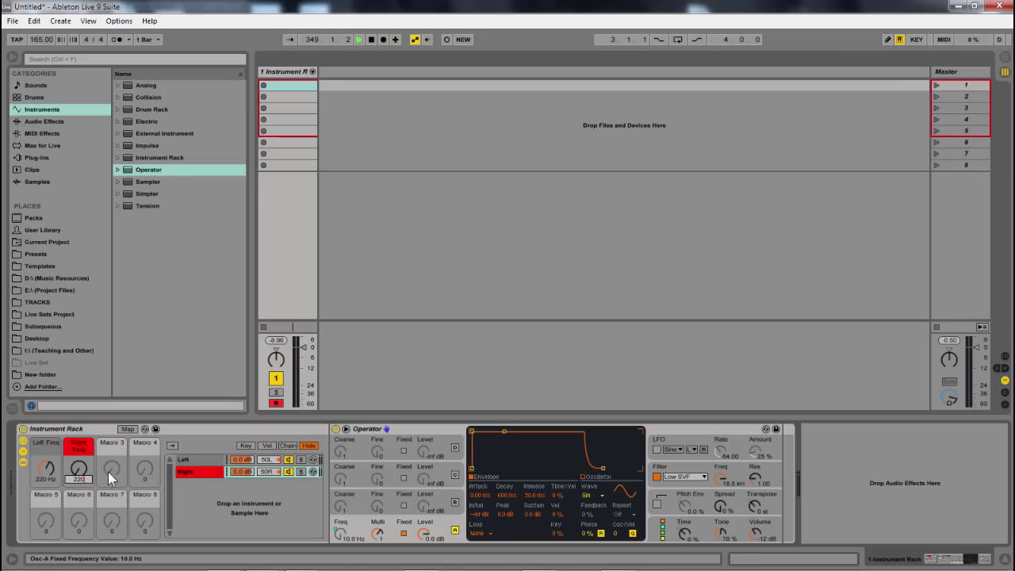
{"action": "key", "text": "Return"}
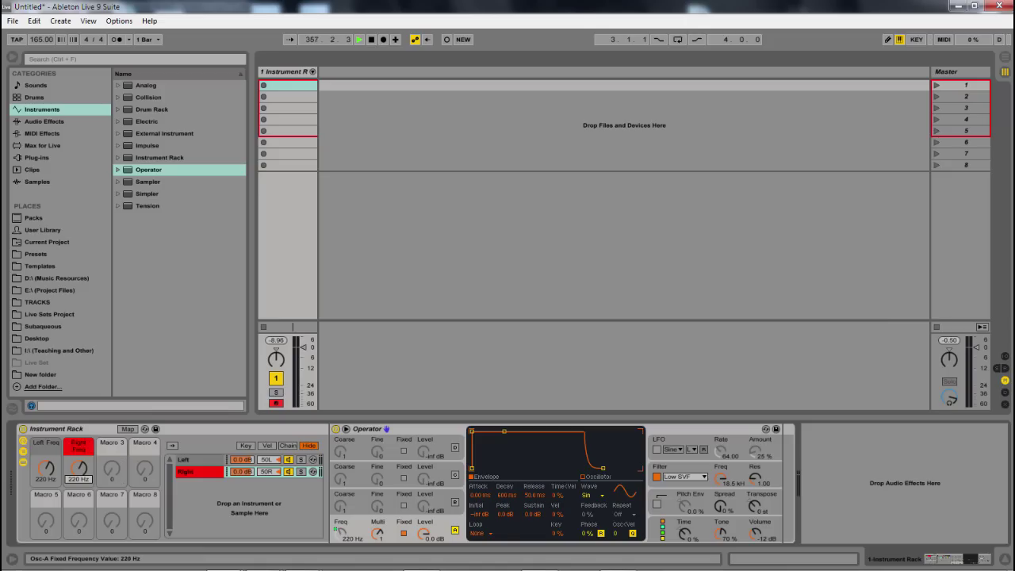
{"action": "type", "text": "210"}
{"action": "key", "text": "Return"}
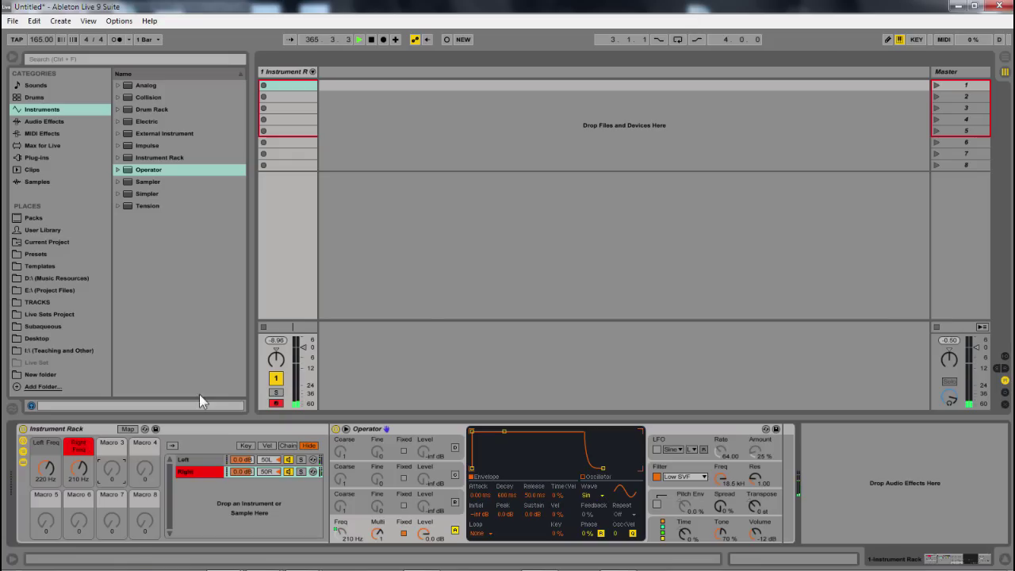
Step: Return Right Freq to 210 Hz and insert a MIDI clip from bar 1 in Arrangement View
{"action": "mouse_move", "coordinate": [78, 470]}
{"action": "left_mouse_down"}
{"action": "mouse_move", "coordinate": [78, 444]}
{"action": "mouse_move", "coordinate": [79, 466]}
{"action": "left_mouse_up"}
{"action": "left_click_drag", "start_coordinate": [78, 468], "coordinate": [80, 478]}
{"action": "left_click", "coordinate": [1004, 60]}
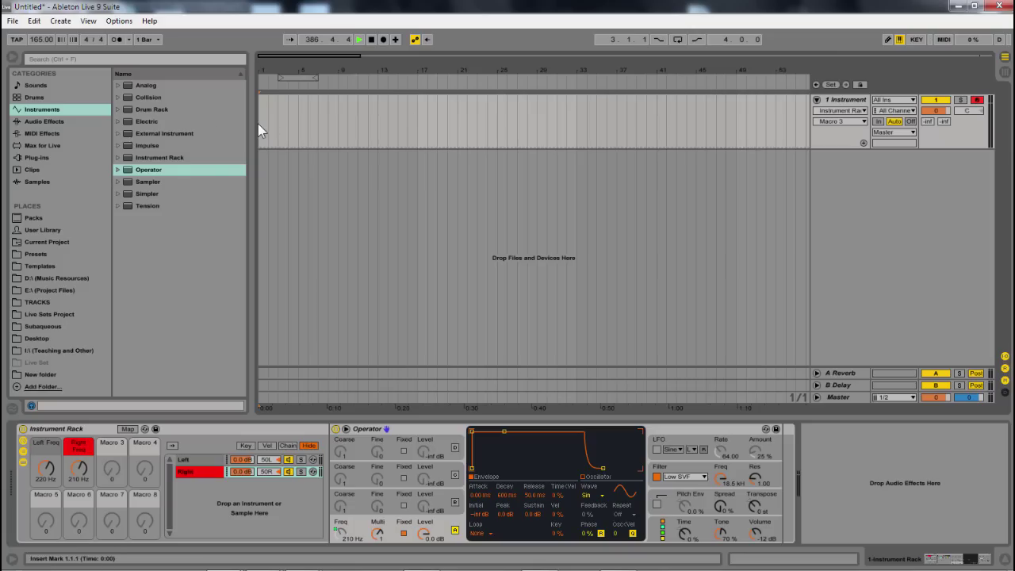
{"action": "left_click_drag", "start_coordinate": [262, 126], "coordinate": [749, 131]}
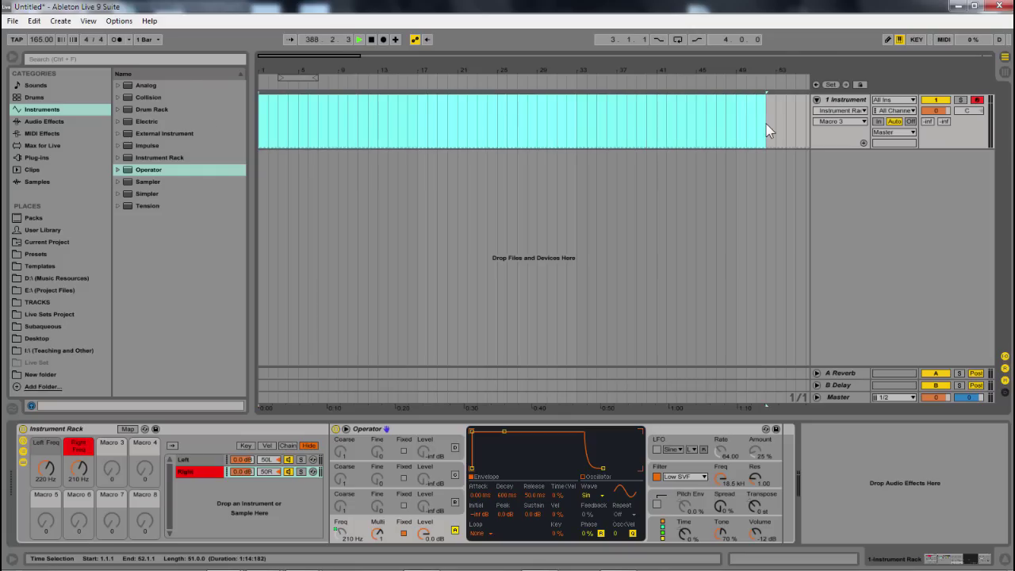
{"action": "right_click", "coordinate": [766, 124]}
{"action": "left_click", "coordinate": [780, 168]}
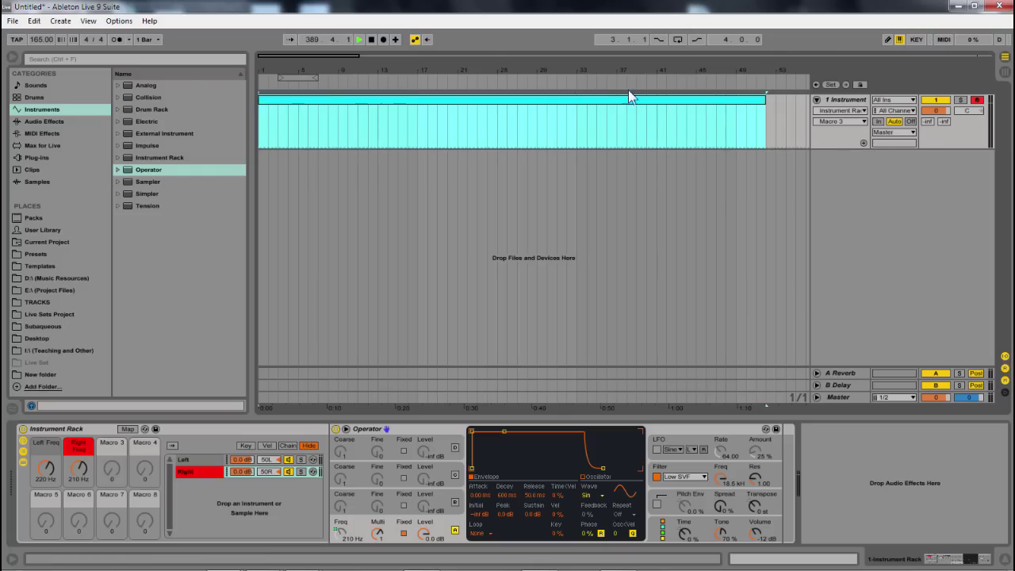
Step: Draw one F3 note stretched across the whole clip and play it back
{"action": "double_click", "coordinate": [608, 102]}
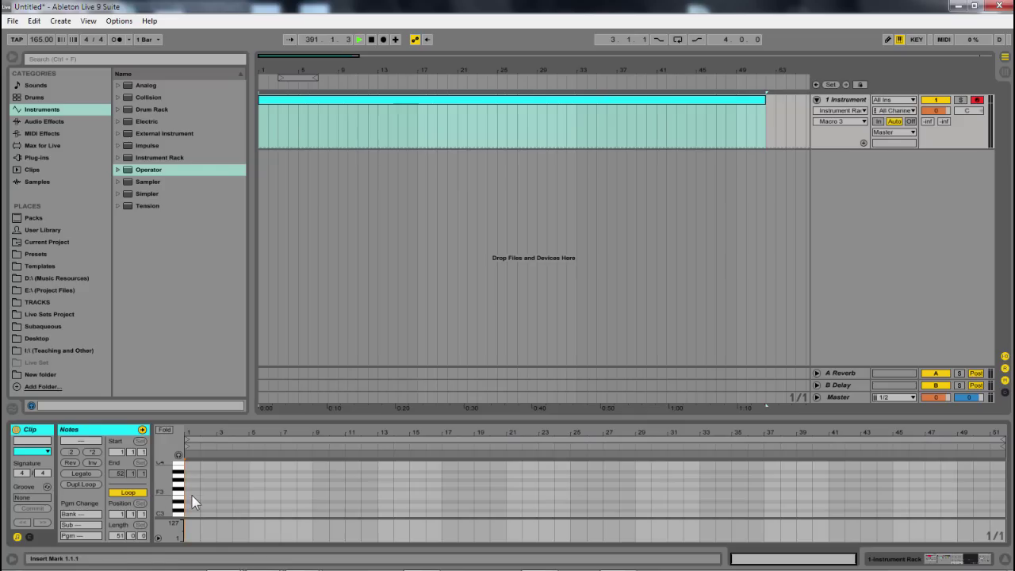
{"action": "double_click", "coordinate": [192, 493]}
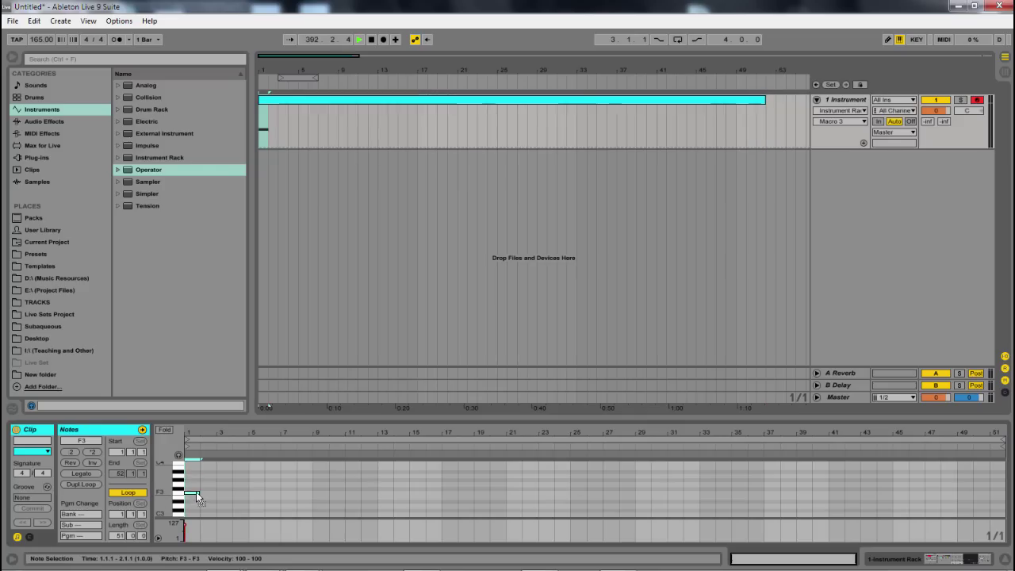
{"action": "left_click_drag", "start_coordinate": [196, 492], "coordinate": [1007, 492]}
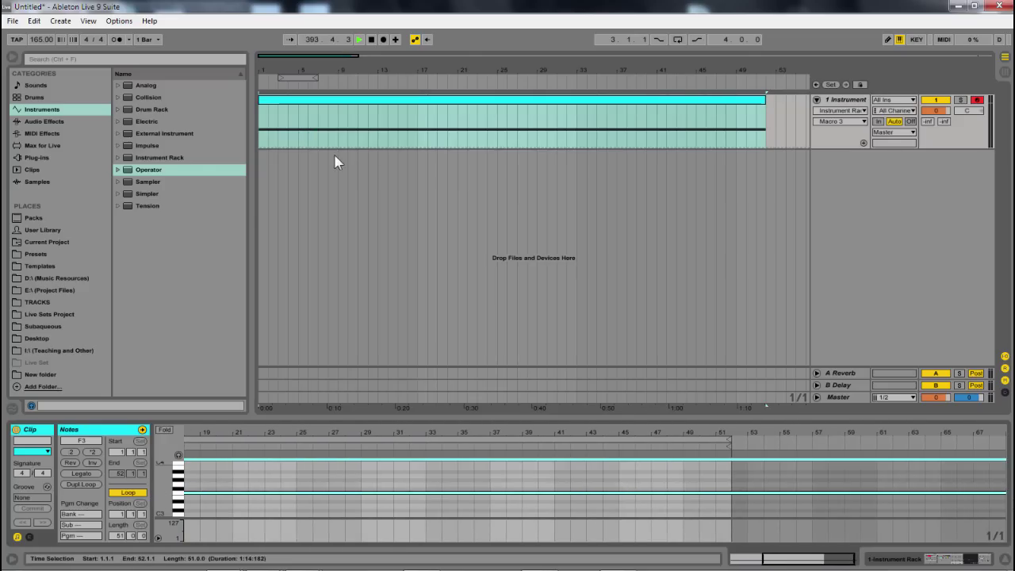
{"action": "left_click", "coordinate": [346, 116]}
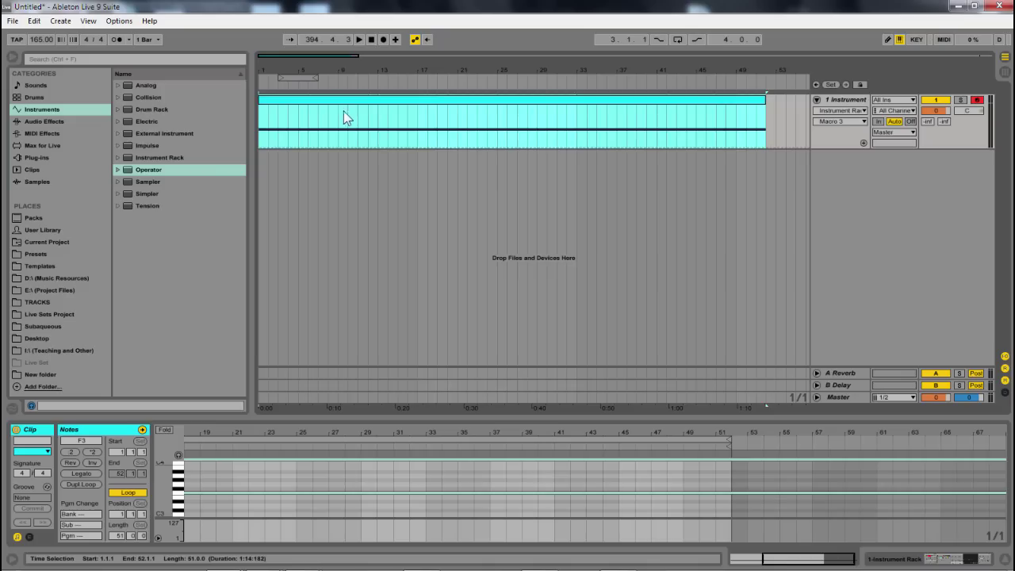
{"action": "key", "text": "space"}
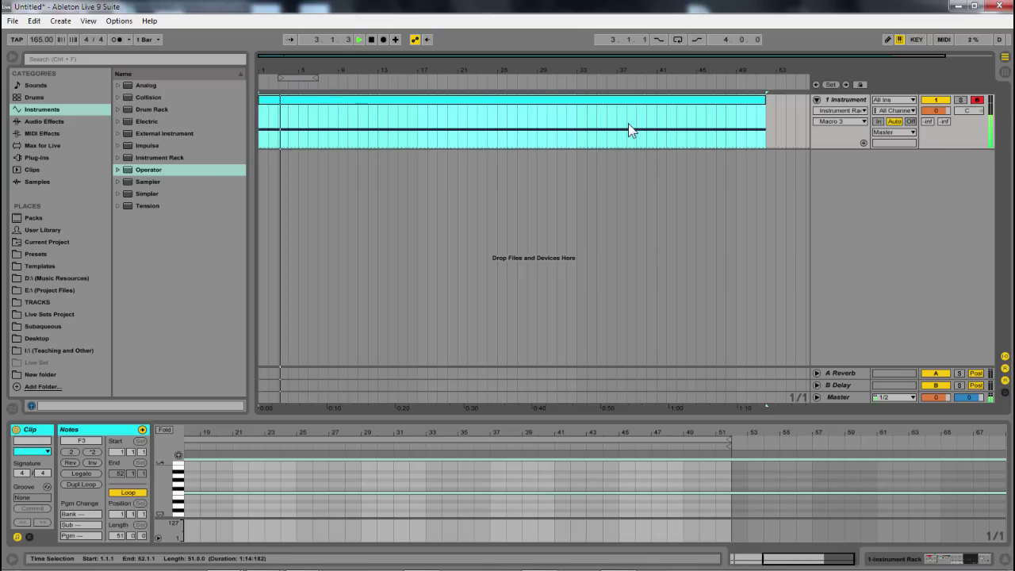
{"action": "key", "text": "space"}
{"action": "left_click", "coordinate": [956, 526]}
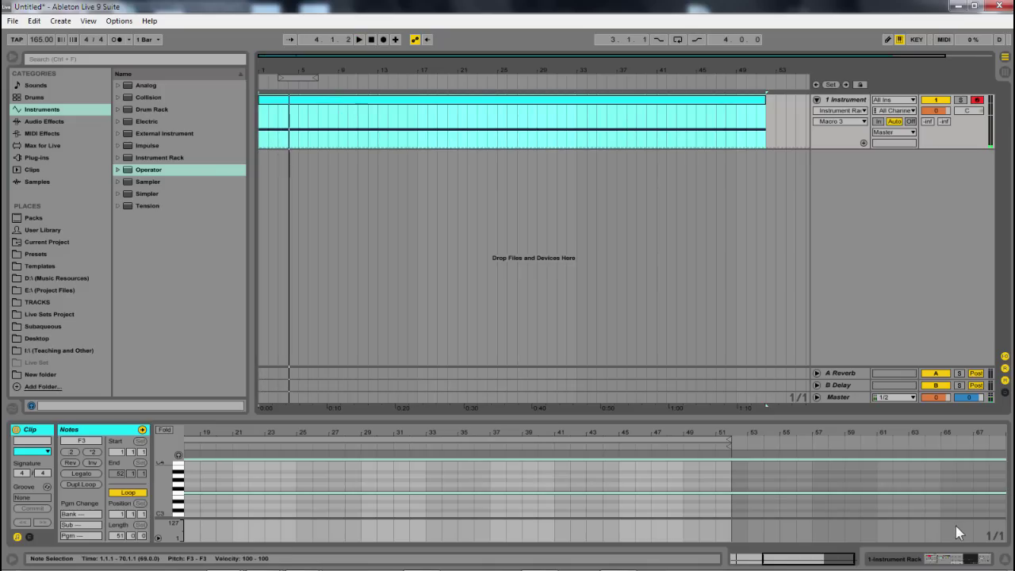
{"action": "key", "text": "shift+Tab"}
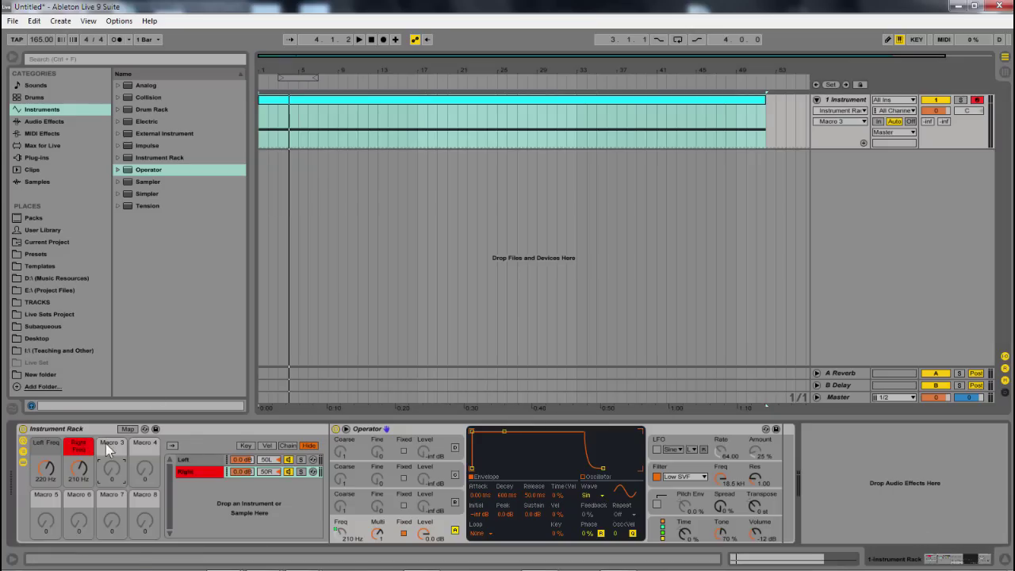
Step: Show the clip's Right Freq automation lane and replay the arrangement from bar 1
{"action": "left_click", "coordinate": [79, 469]}
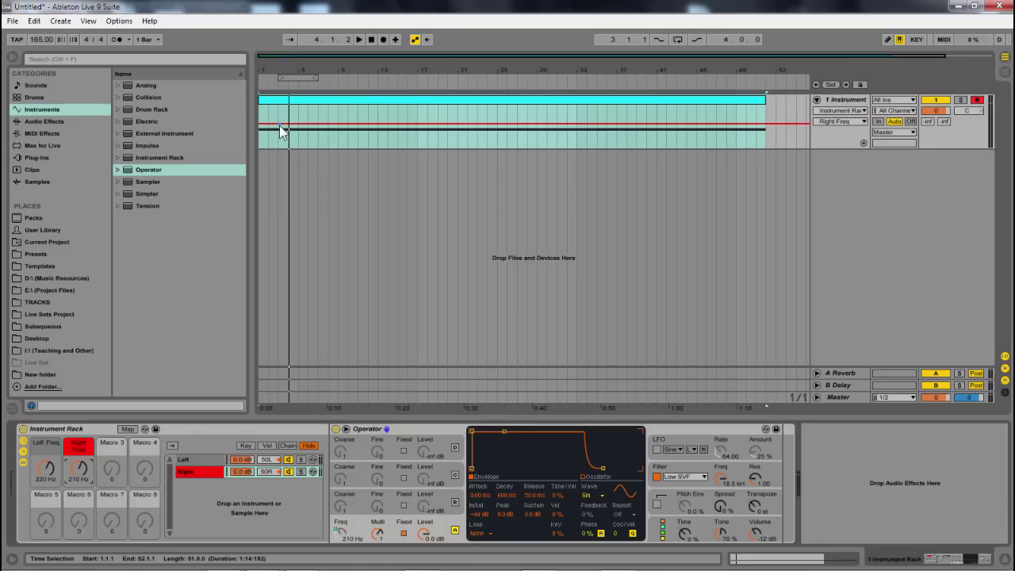
{"action": "left_click", "coordinate": [279, 125]}
{"action": "left_click", "coordinate": [333, 123]}
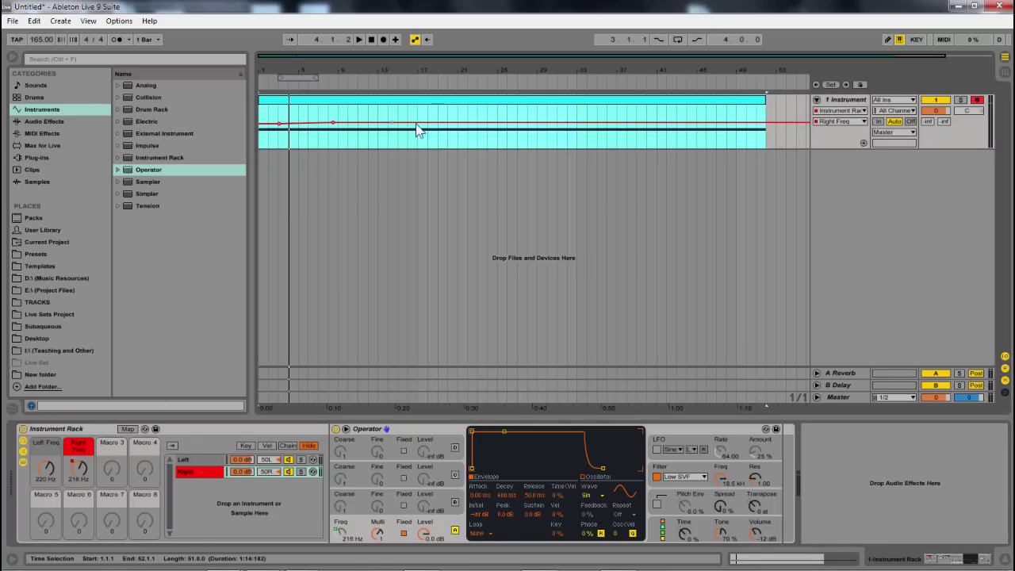
{"action": "key", "text": "space"}
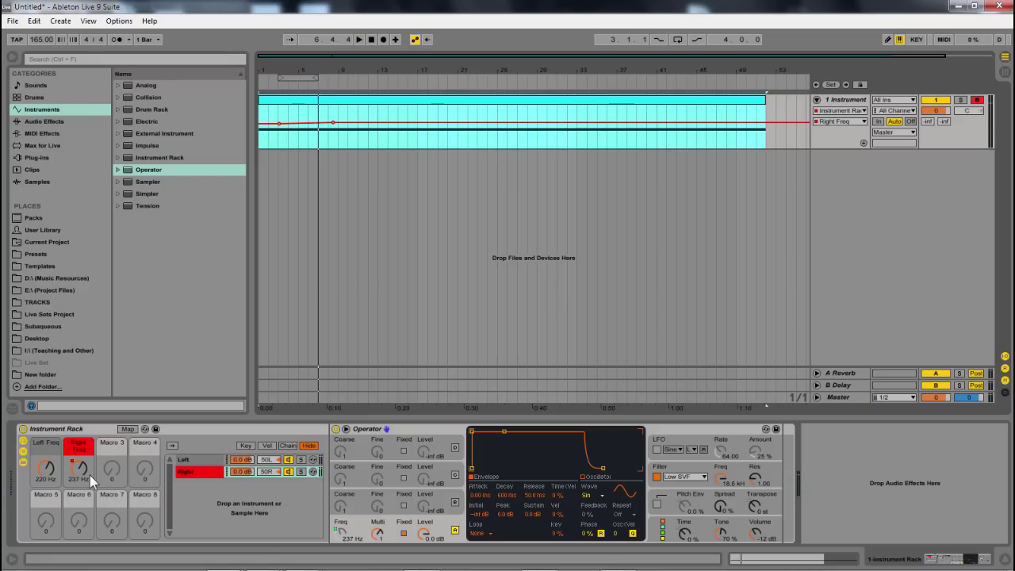
{"action": "left_click", "coordinate": [333, 141]}
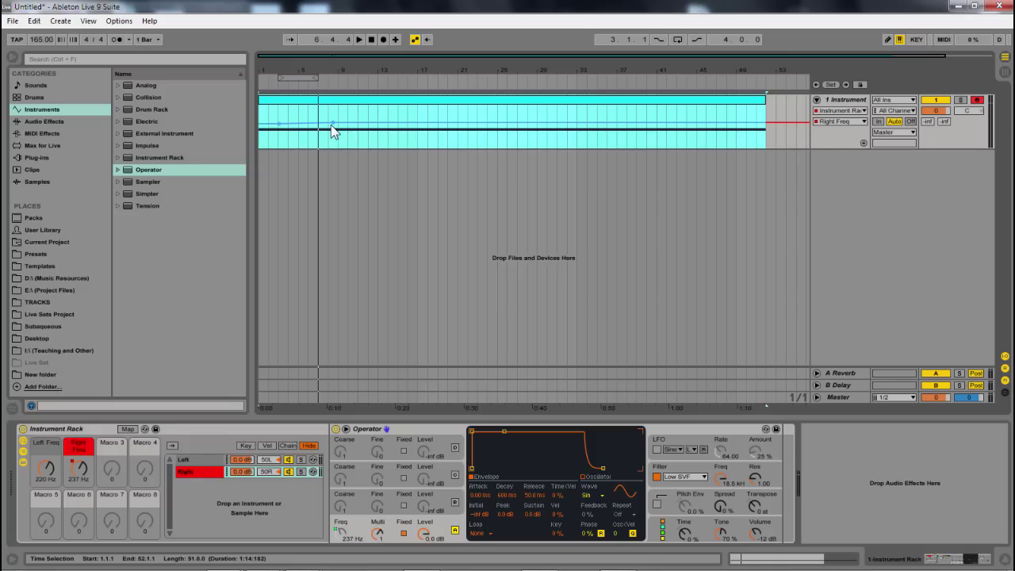
{"action": "left_click", "coordinate": [284, 100]}
Step: Record with Arrangement Overdub while changing Right Freq from 210 Hz to 230 Hz
{"action": "key", "text": "space"}
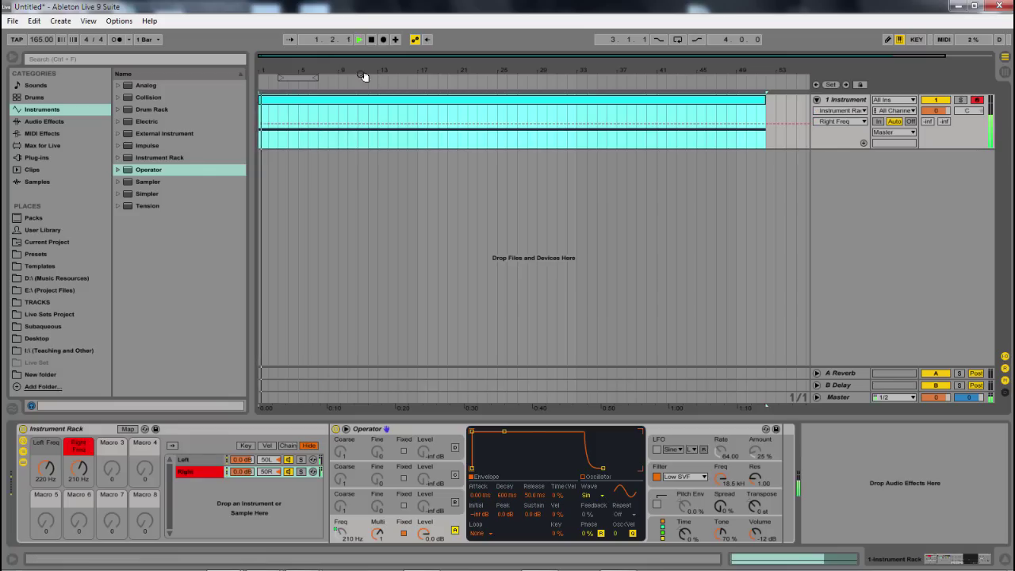
{"action": "left_click", "coordinate": [396, 39]}
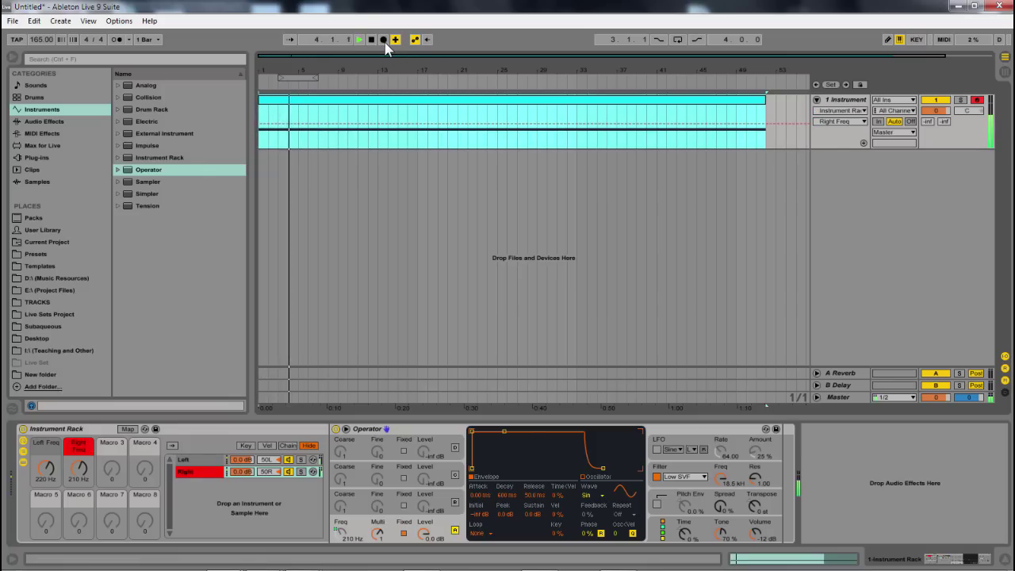
{"action": "left_click", "coordinate": [385, 42]}
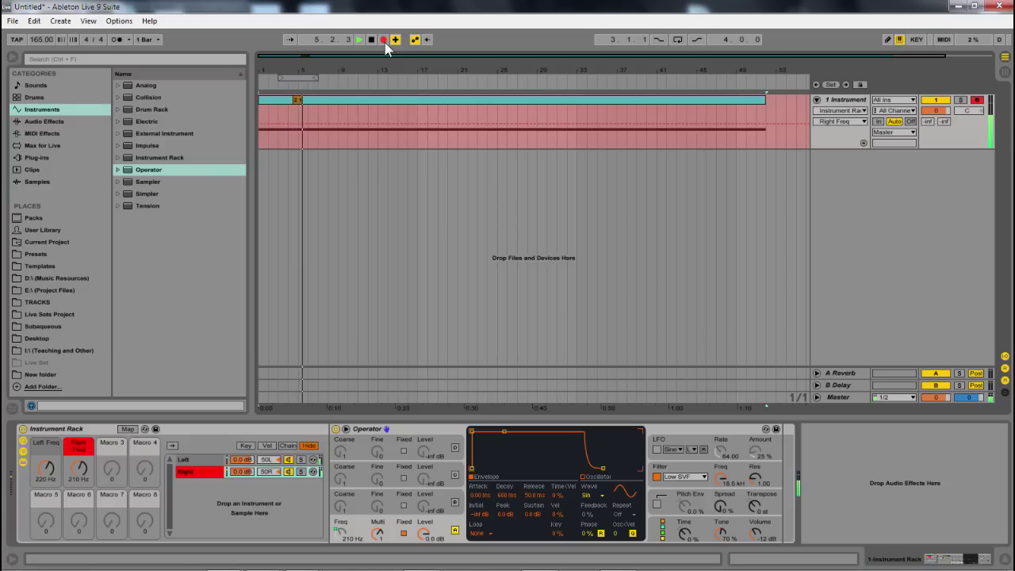
{"action": "left_click", "coordinate": [80, 476]}
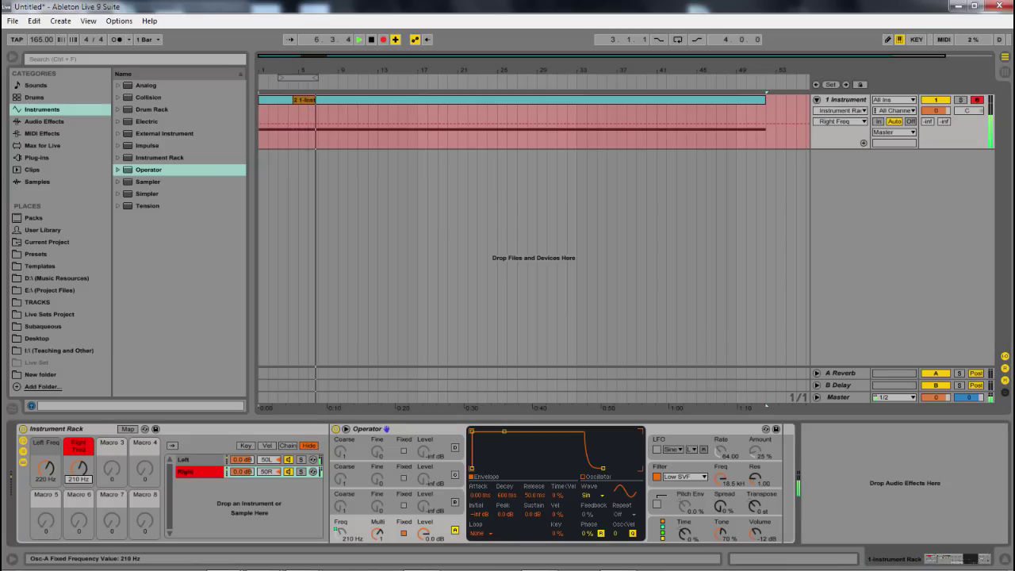
{"action": "type", "text": "230"}
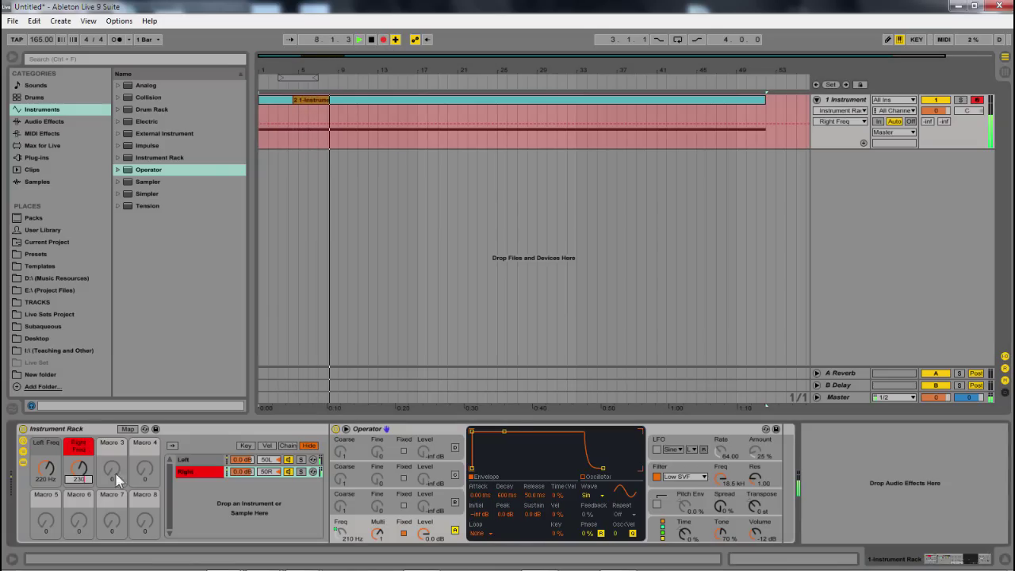
{"action": "key", "text": "Return"}
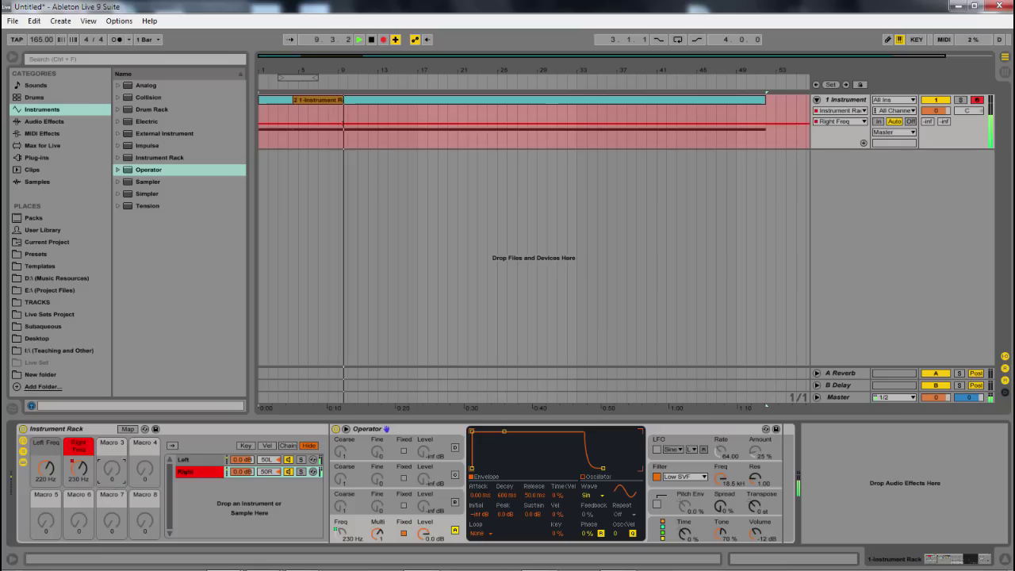
{"action": "key", "text": "space"}
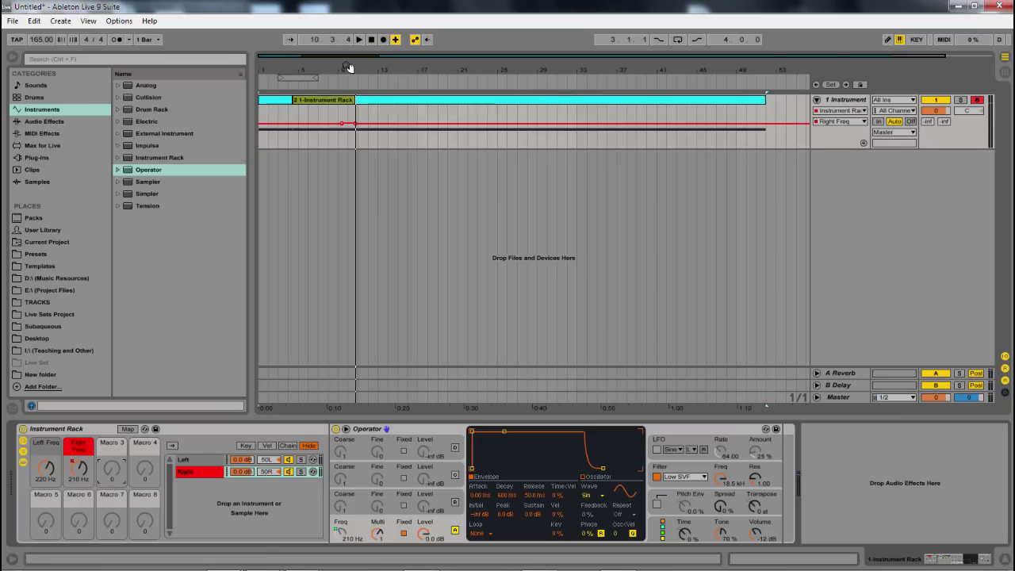
Step: Zoom in, enlarge the Right Freq lane, and drag breakpoints to level the step near bar 10
{"action": "left_click_drag", "start_coordinate": [349, 67], "coordinate": [357, 119]}
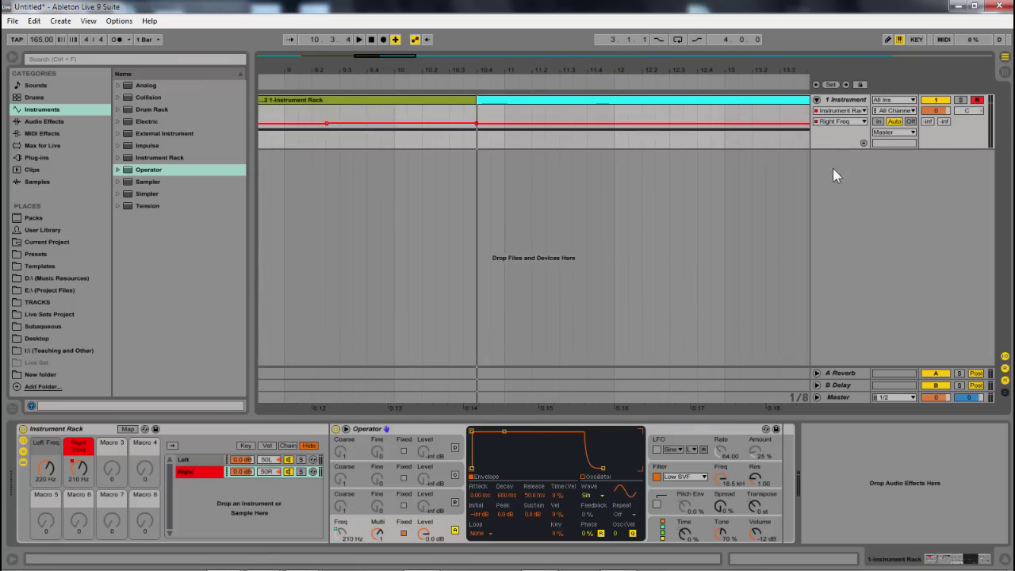
{"action": "left_click_drag", "start_coordinate": [833, 149], "coordinate": [833, 246]}
{"action": "left_click_drag", "start_coordinate": [328, 68], "coordinate": [325, 68]}
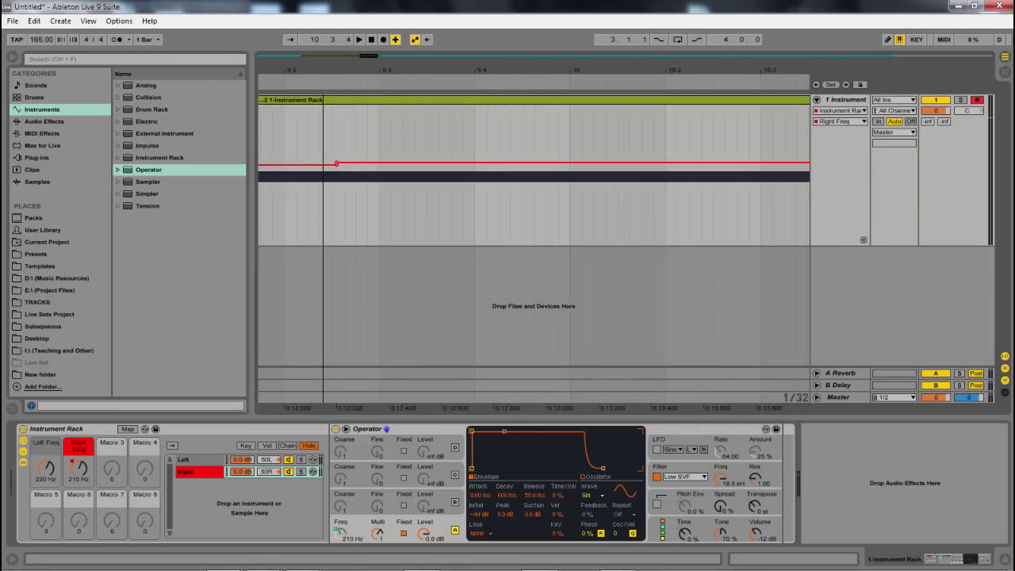
{"action": "left_click_drag", "start_coordinate": [488, 172], "coordinate": [487, 171]}
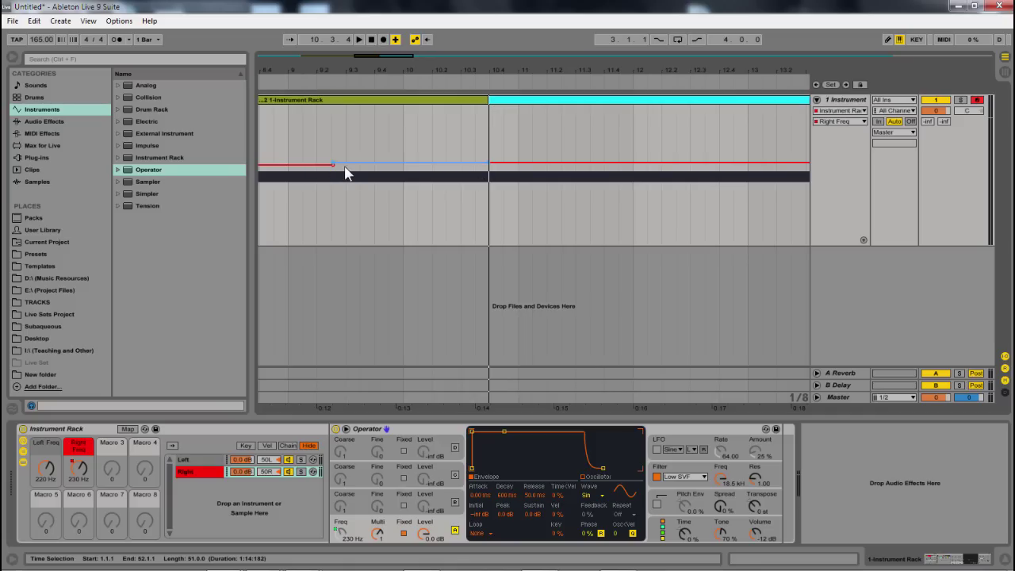
{"action": "mouse_move", "coordinate": [334, 173]}
{"action": "left_click_drag", "start_coordinate": [335, 173], "coordinate": [335, 170]}
Step: Start the automation at 210 Hz and remove a breakpoint so it ramps up, undoing an extra deletion
{"action": "left_click_drag", "start_coordinate": [350, 74], "coordinate": [285, 97]}
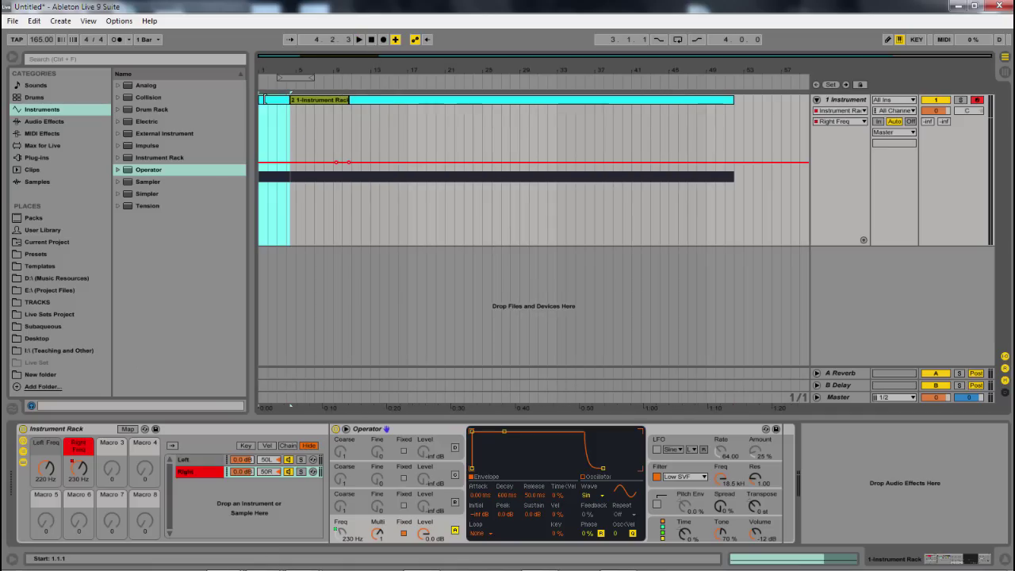
{"action": "key", "text": "space"}
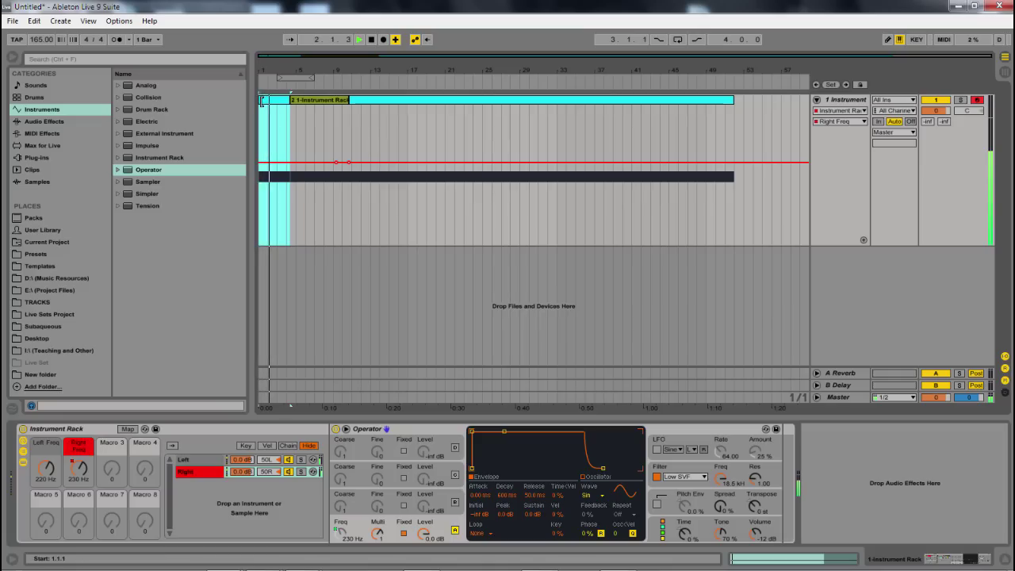
{"action": "key", "text": "space"}
{"action": "left_click_drag", "start_coordinate": [302, 162], "coordinate": [302, 165]}
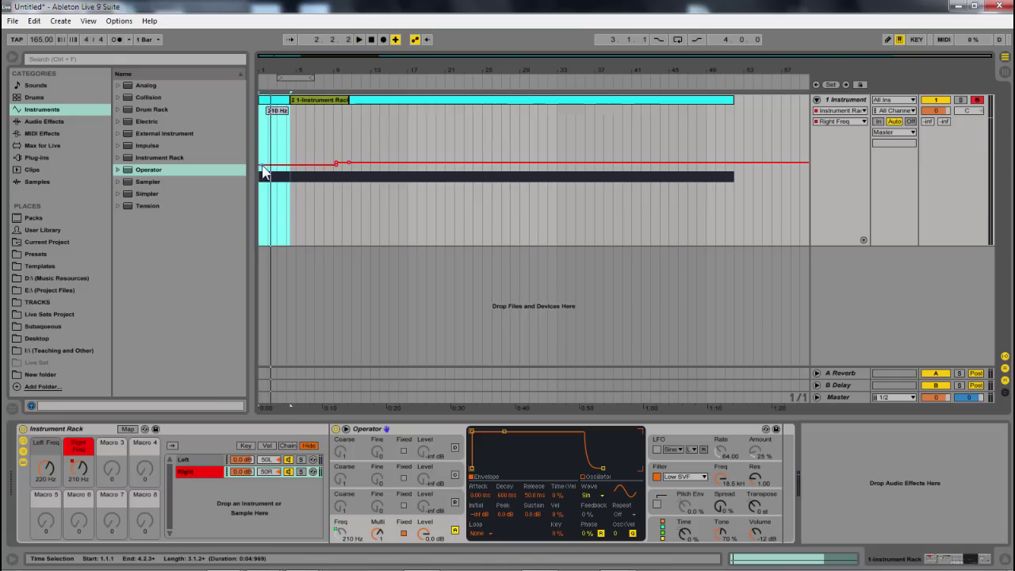
{"action": "left_click", "coordinate": [328, 165]}
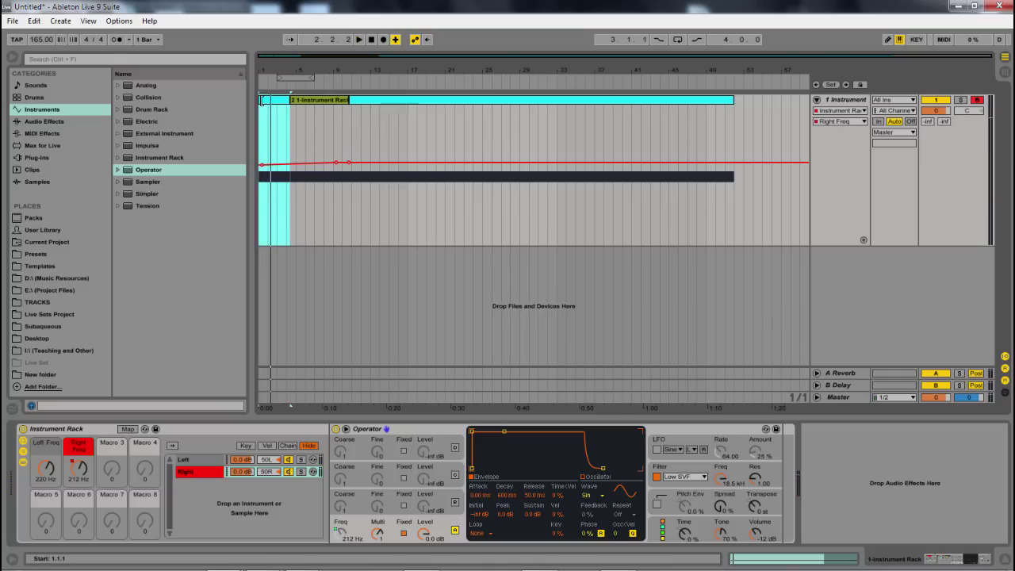
{"action": "key", "text": "space"}
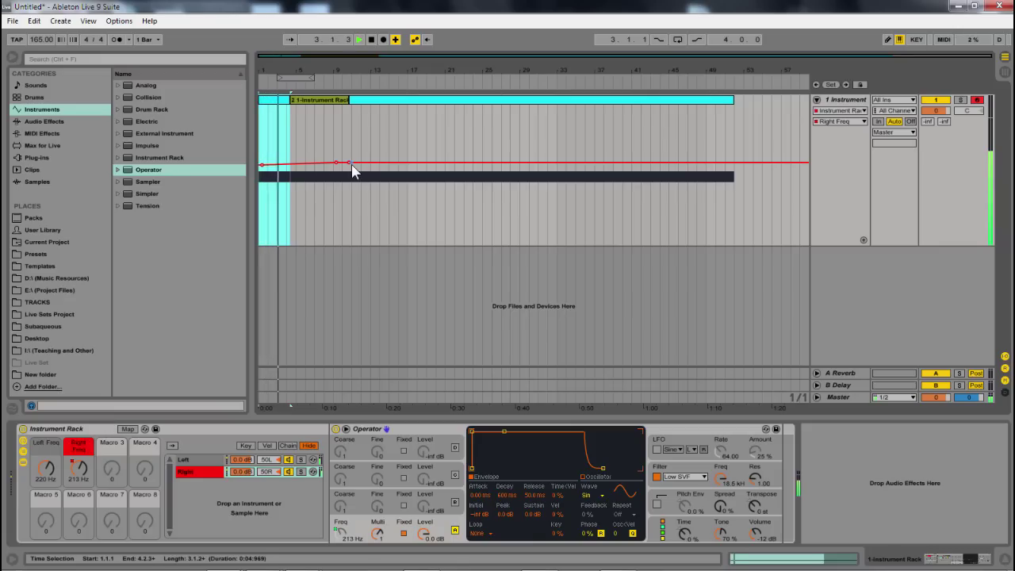
{"action": "key", "text": "space"}
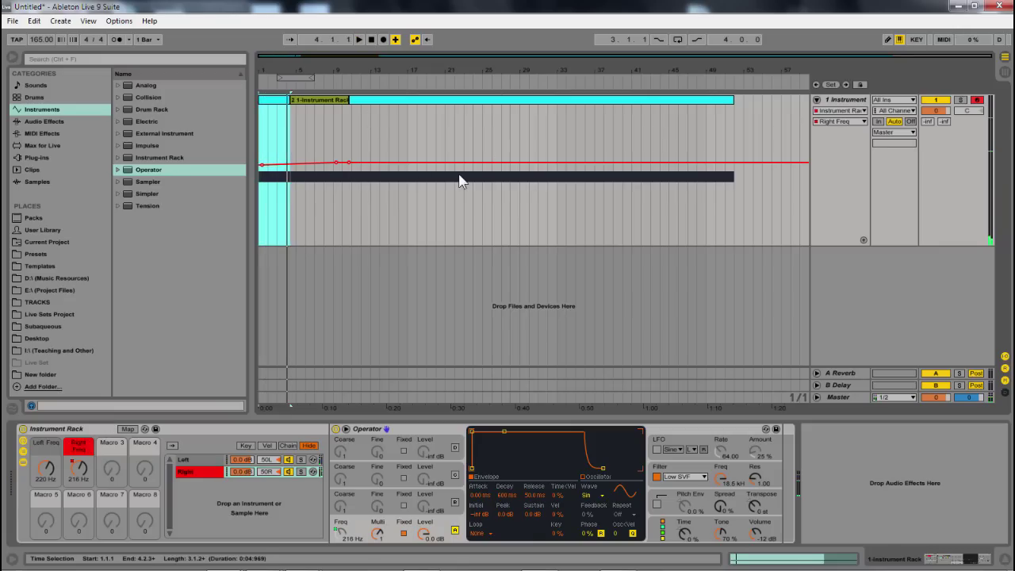
{"action": "left_click", "coordinate": [349, 162]}
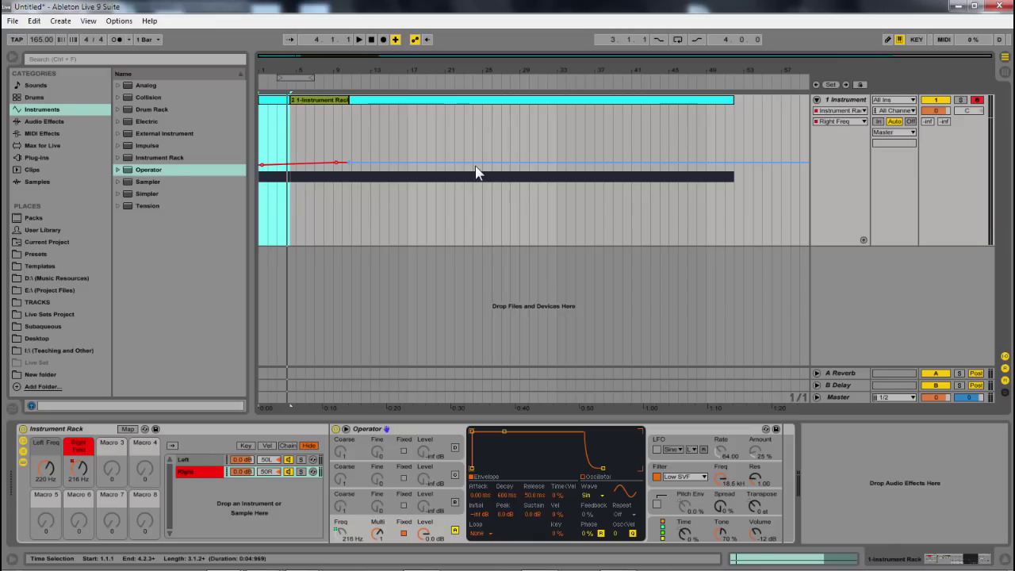
{"action": "key", "text": "ctrl+z"}
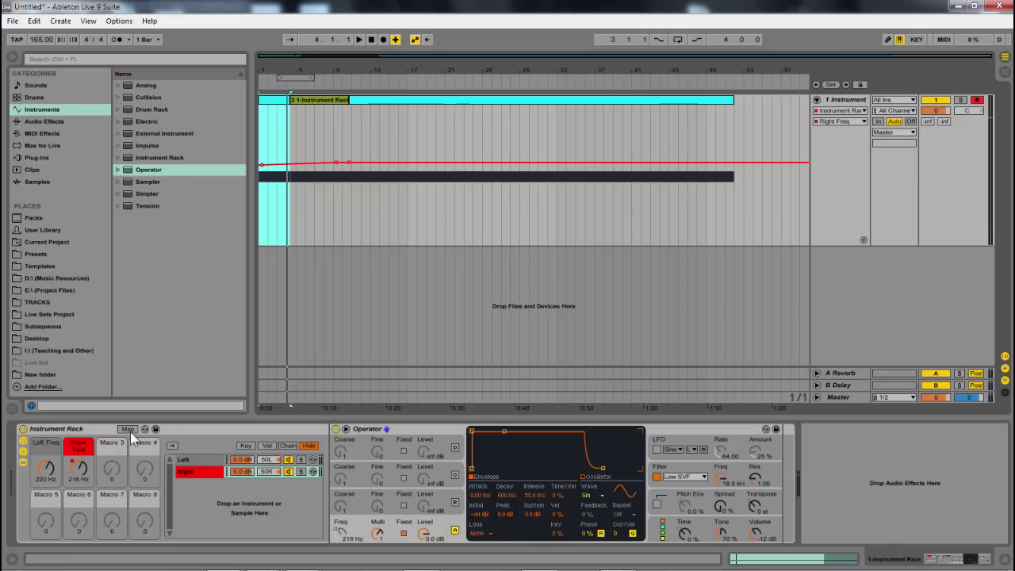
Step: In Macro Mappings, give Right Freq and Left Freq each a 190 Hz minimum and 250 Hz maximum
{"action": "left_click", "coordinate": [127, 429]}
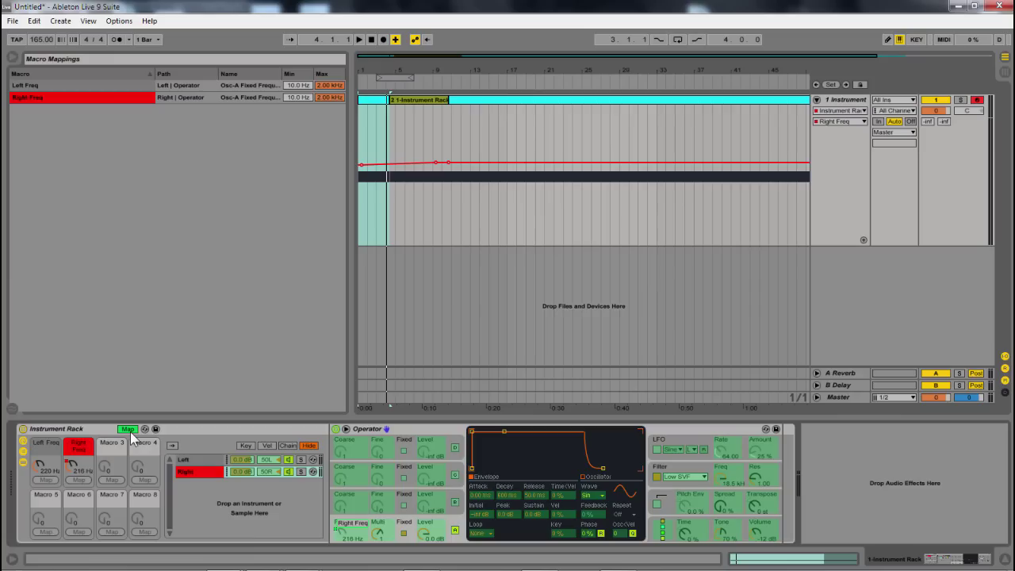
{"action": "left_click", "coordinate": [294, 98]}
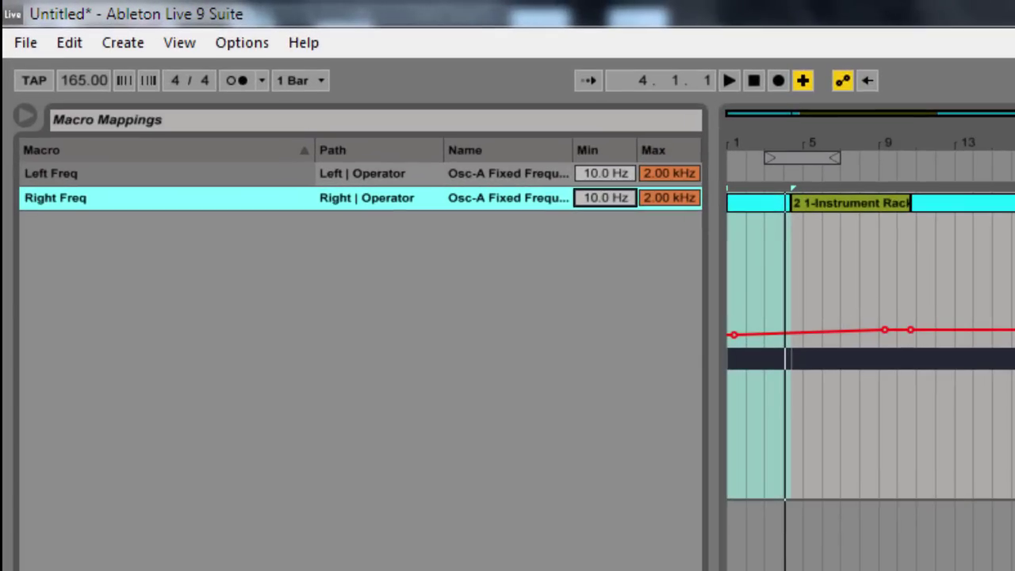
{"action": "type", "text": "190"}
{"action": "left_click", "coordinate": [671, 202]}
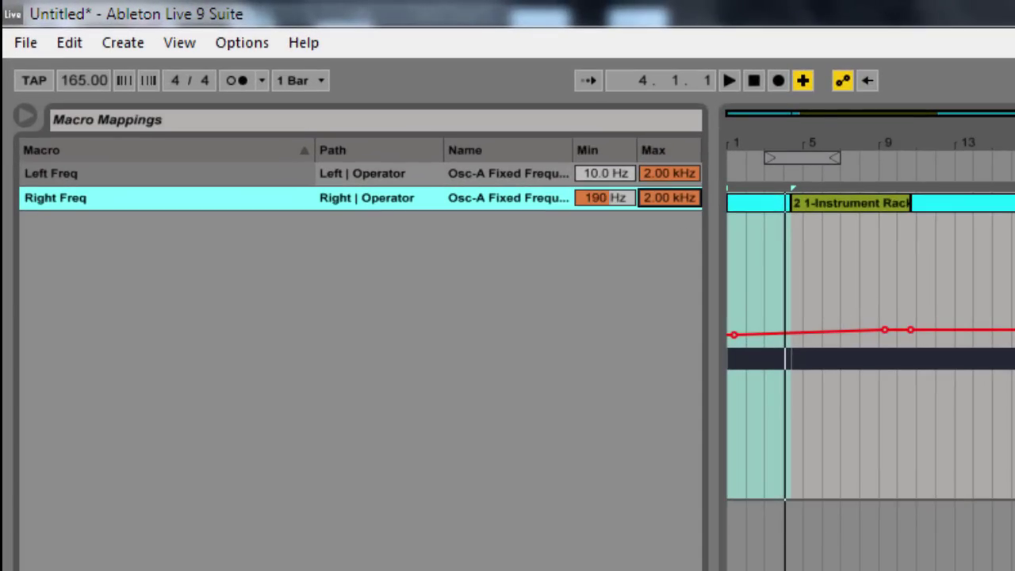
{"action": "type", "text": "250"}
{"action": "left_click", "coordinate": [609, 176]}
{"action": "type", "text": "1"}
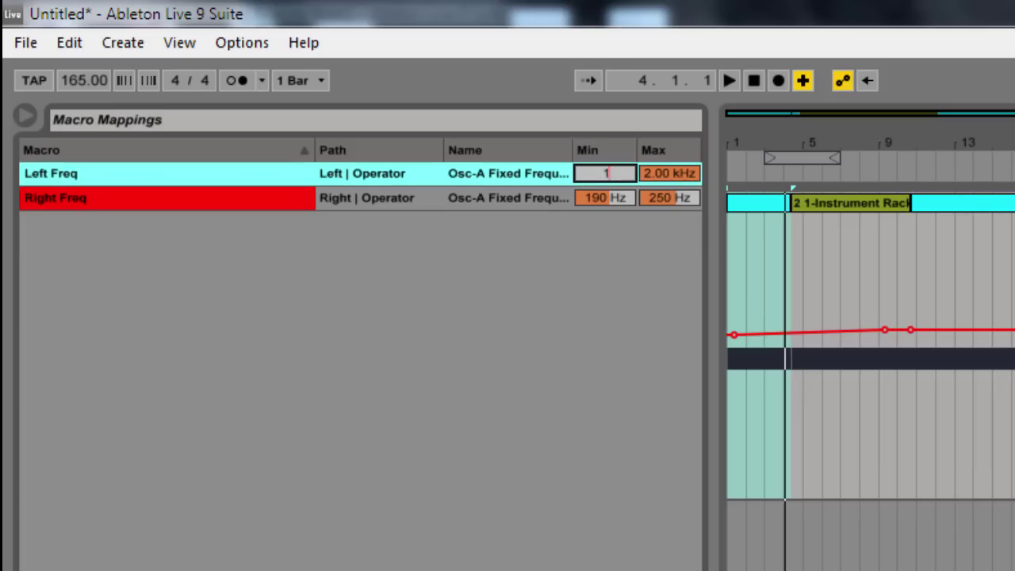
{"action": "type", "text": "90"}
{"action": "left_click", "coordinate": [668, 175]}
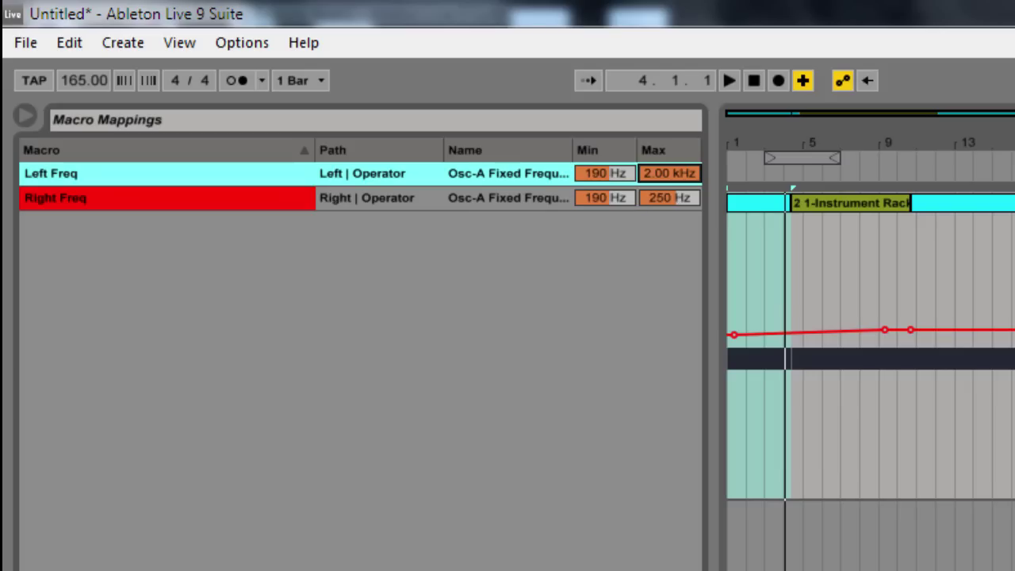
{"action": "type", "text": "250"}
{"action": "key", "text": "Return"}
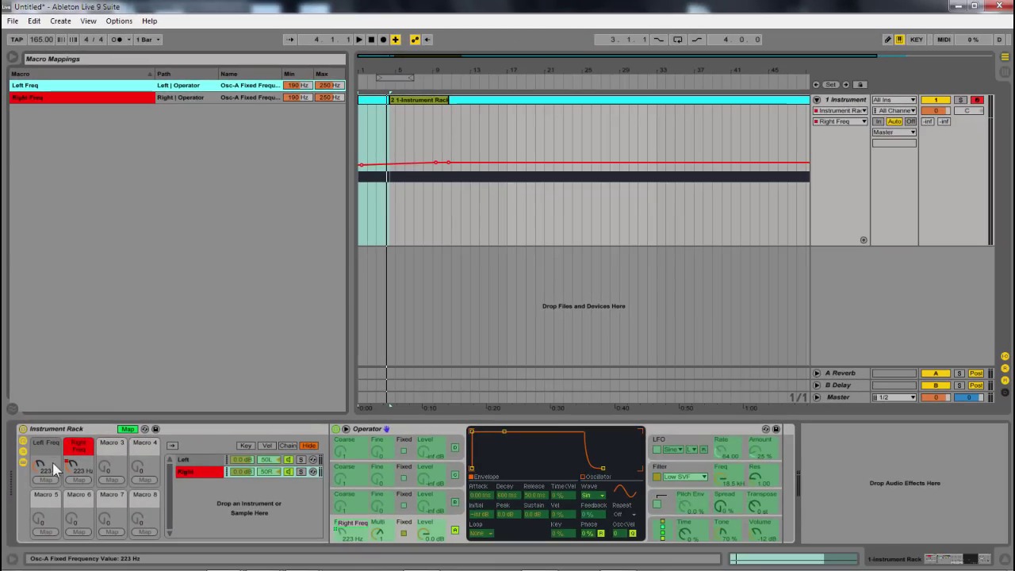
Step: Raise a Right Freq automation breakpoint to about 231 Hz and play the arrangement back
{"action": "mouse_move", "coordinate": [438, 168]}
{"action": "mouse_move", "coordinate": [439, 169]}
{"action": "left_mouse_down"}
{"action": "mouse_move", "coordinate": [437, 147]}
{"action": "mouse_move", "coordinate": [434, 161]}
{"action": "left_mouse_up"}
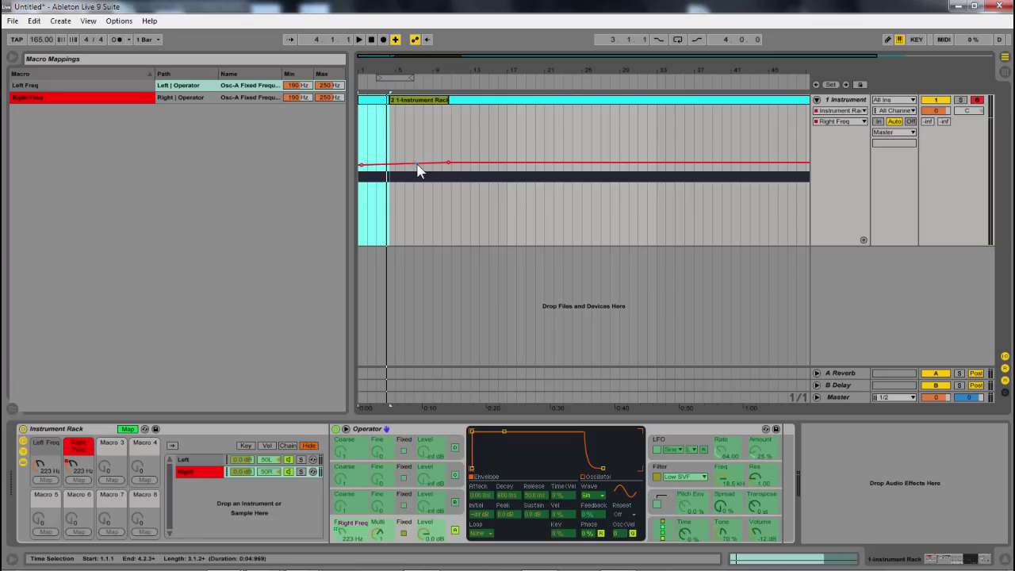
{"action": "left_click", "coordinate": [69, 441]}
{"action": "key", "text": "space"}
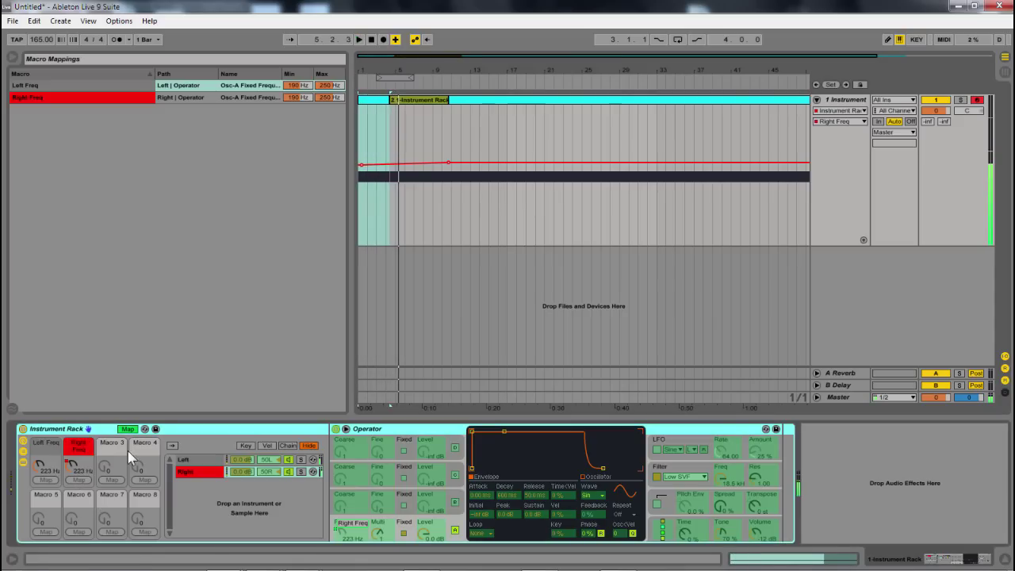
Step: Stop playback and leave macro mapping so the browser shows again
{"action": "key", "text": "space"}
{"action": "left_click", "coordinate": [126, 430]}
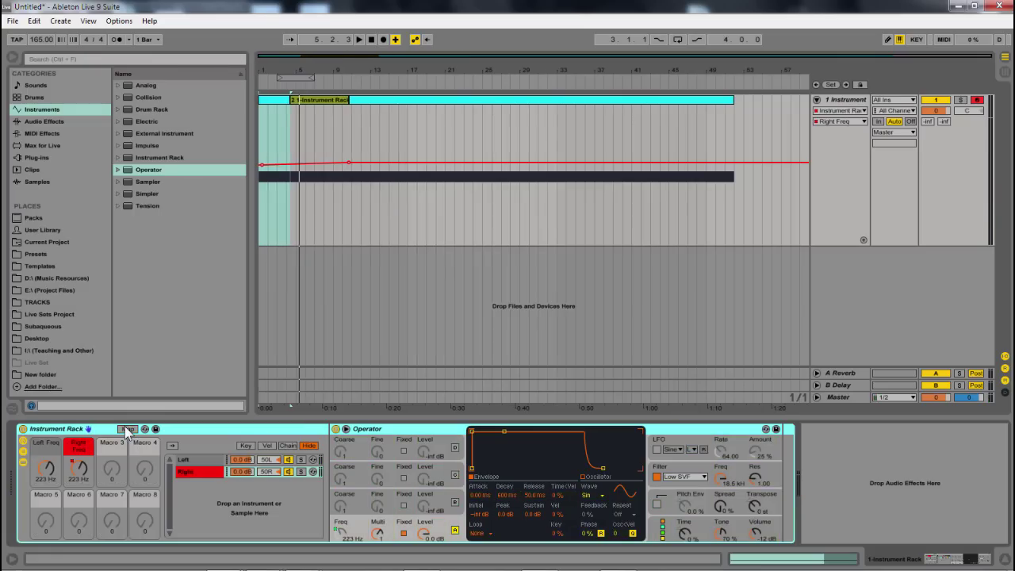
Step: Browse the Simpler Bass presets, auditioning Analogue Bass
{"action": "left_click", "coordinate": [147, 197]}
{"action": "left_click", "coordinate": [147, 195]}
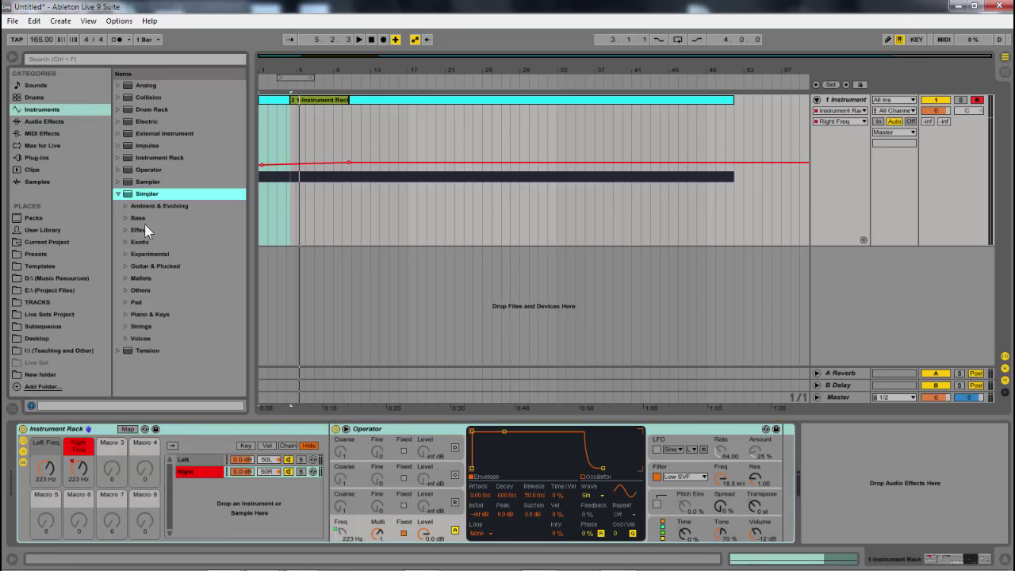
{"action": "left_click", "coordinate": [125, 217]}
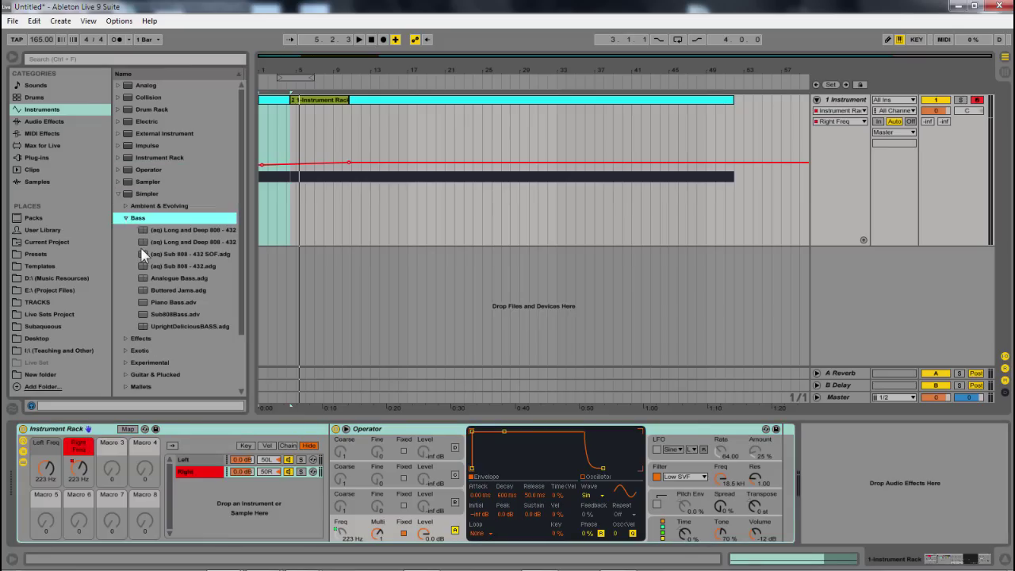
{"action": "left_click", "coordinate": [141, 243]}
{"action": "left_click", "coordinate": [161, 281]}
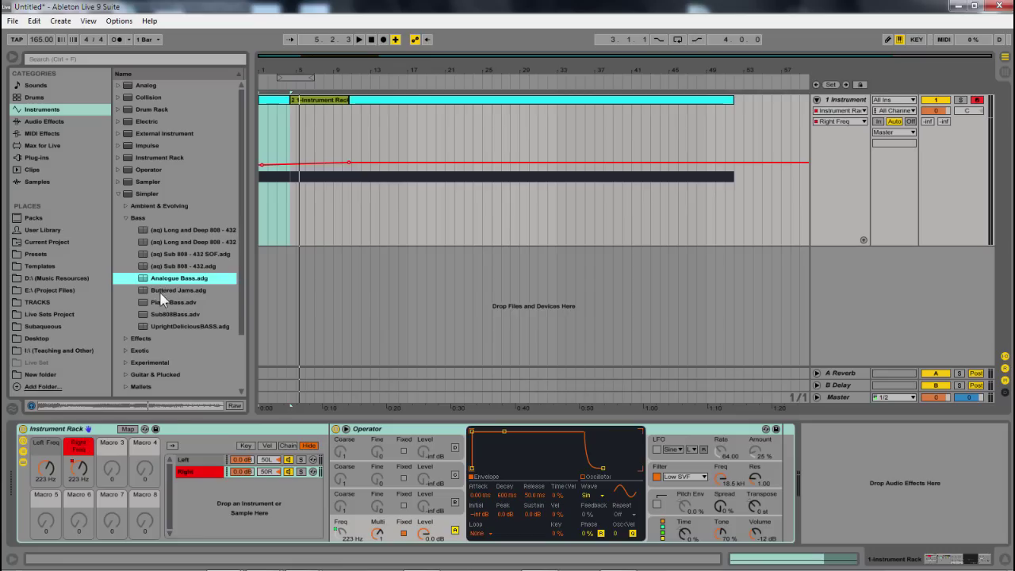
{"action": "left_click", "coordinate": [125, 217]}
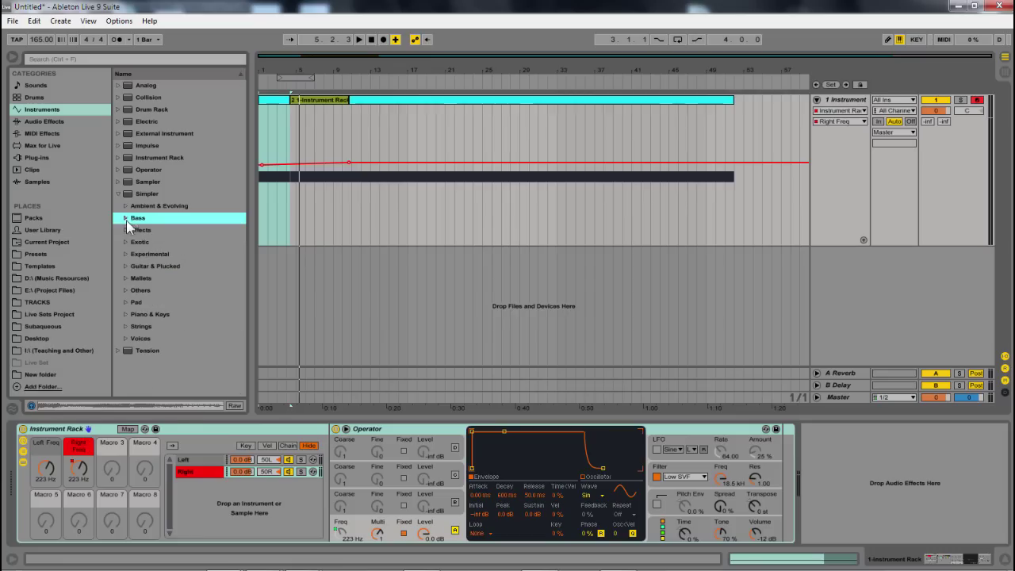
Step: Put Sweeper Saege Pad into the Left chain and detune its sampler to -11 ct
{"action": "left_click", "coordinate": [126, 303]}
{"action": "left_click", "coordinate": [177, 351]}
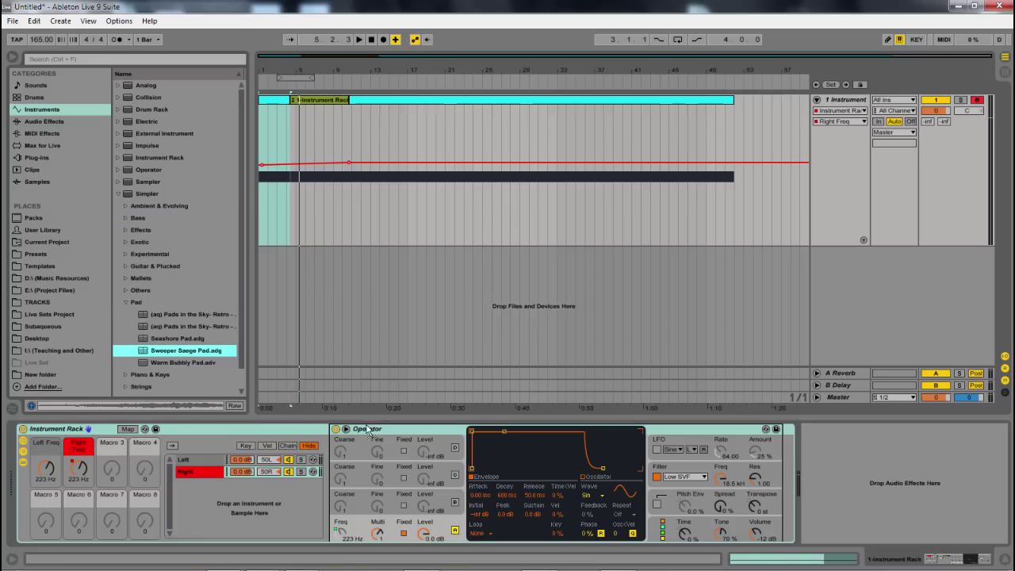
{"action": "key", "text": "space"}
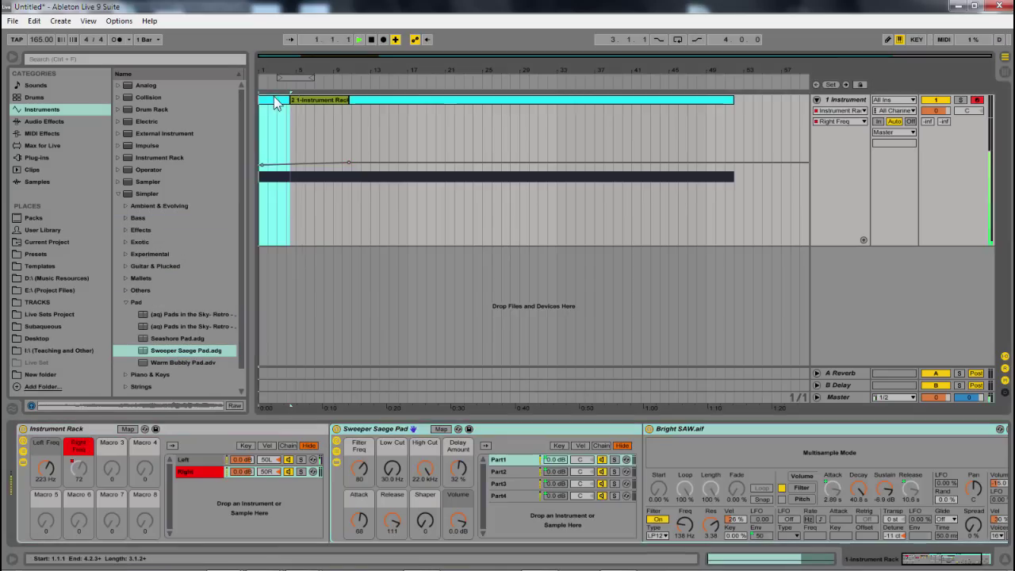
{"action": "key", "text": "ctrl+z"}
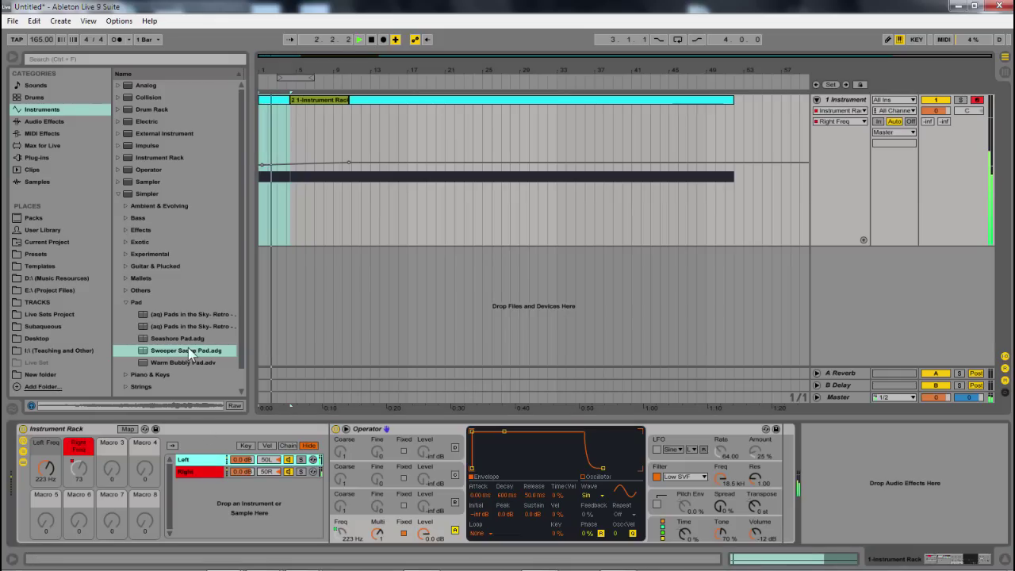
{"action": "left_click_drag", "start_coordinate": [187, 351], "coordinate": [384, 437]}
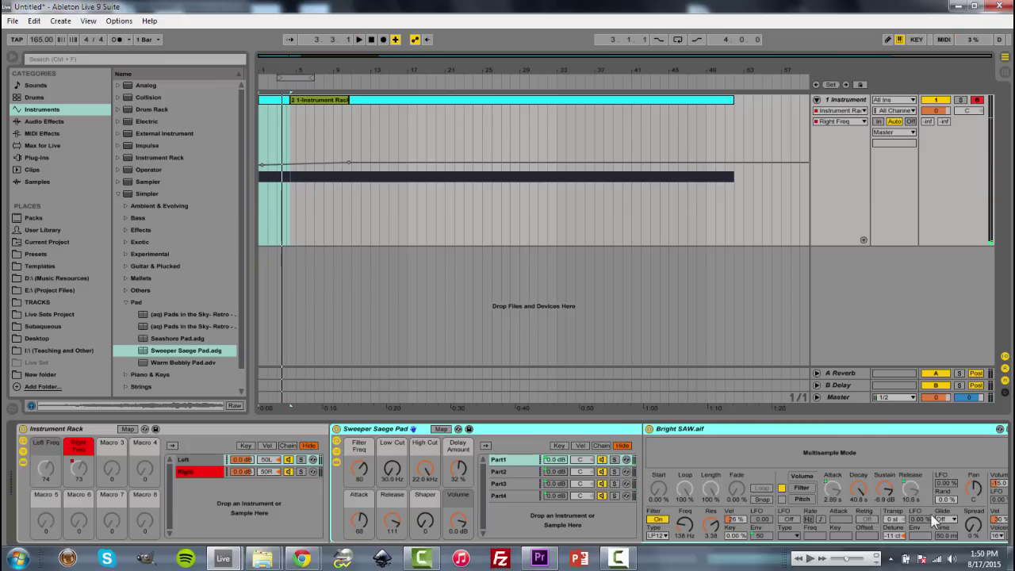
{"action": "left_click_drag", "start_coordinate": [891, 541], "coordinate": [892, 536]}
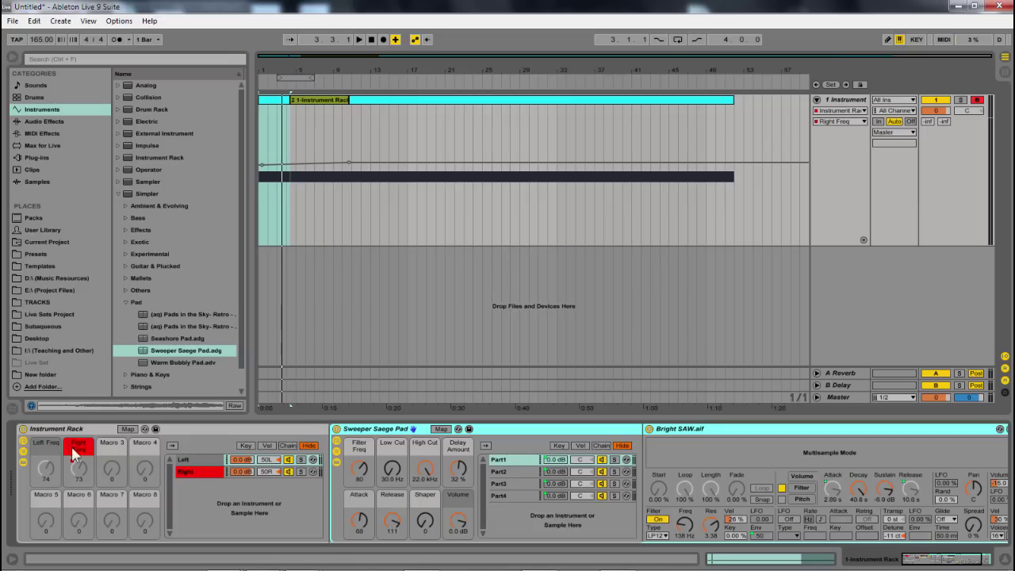
Step: Show the rack's chain list again and collapse the Simpler preset folder
{"action": "left_click", "coordinate": [23, 463]}
{"action": "left_click", "coordinate": [23, 451]}
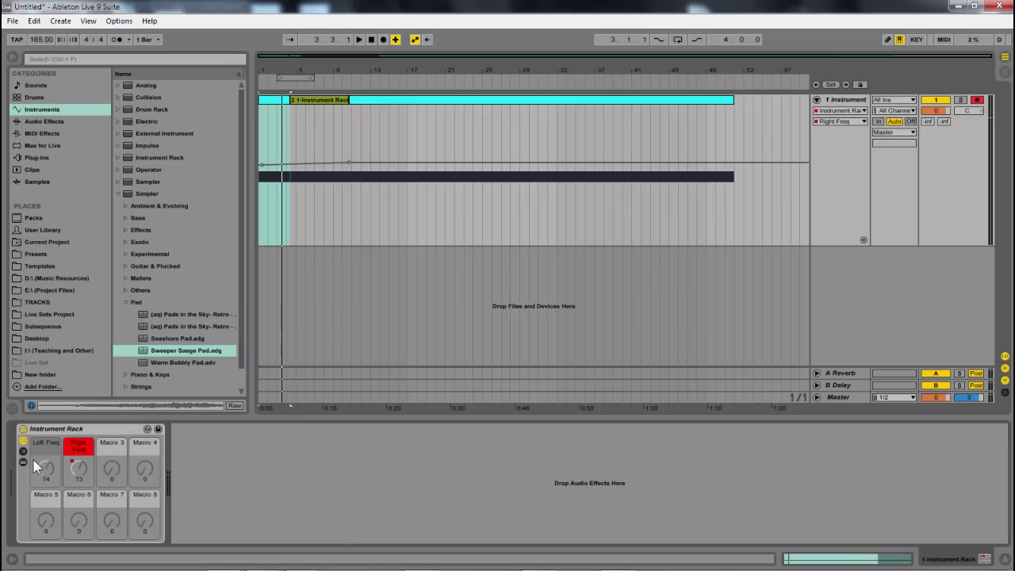
{"action": "left_click", "coordinate": [23, 452]}
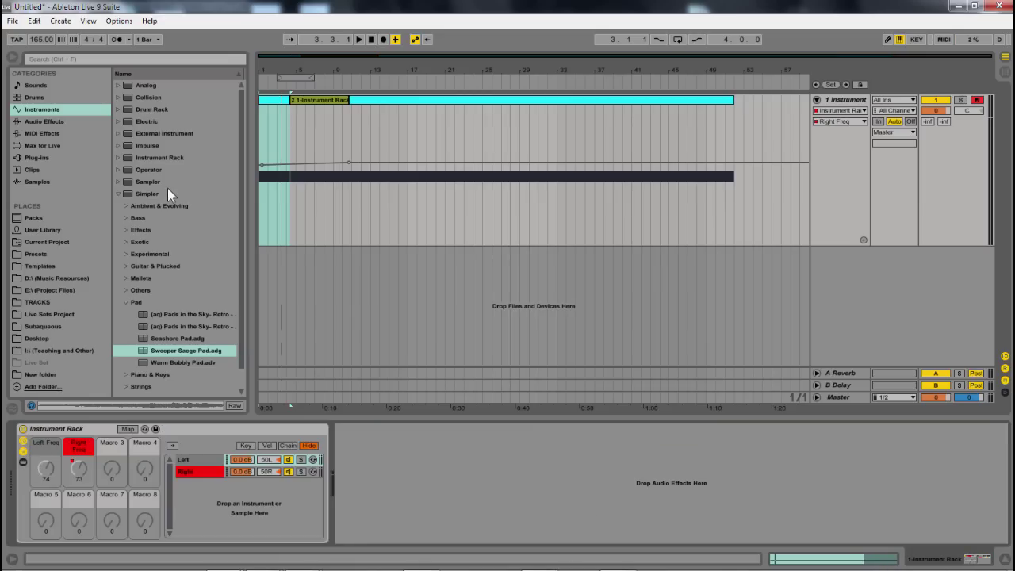
{"action": "left_click", "coordinate": [119, 191]}
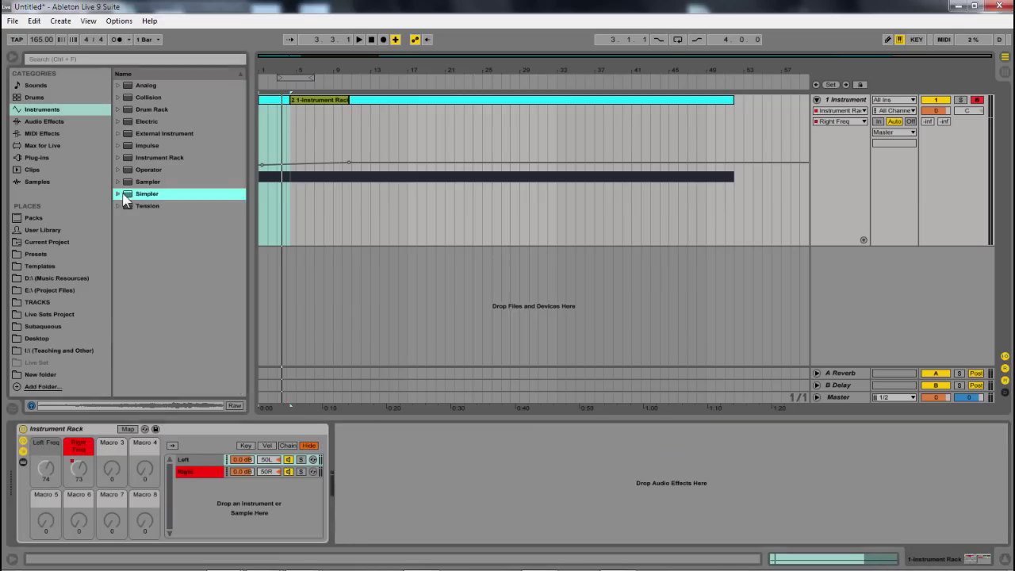
Step: Add a Frequency Shifter after the pad in the Left chain
{"action": "left_click", "coordinate": [69, 119]}
{"action": "left_click_drag", "start_coordinate": [159, 279], "coordinate": [206, 459]}
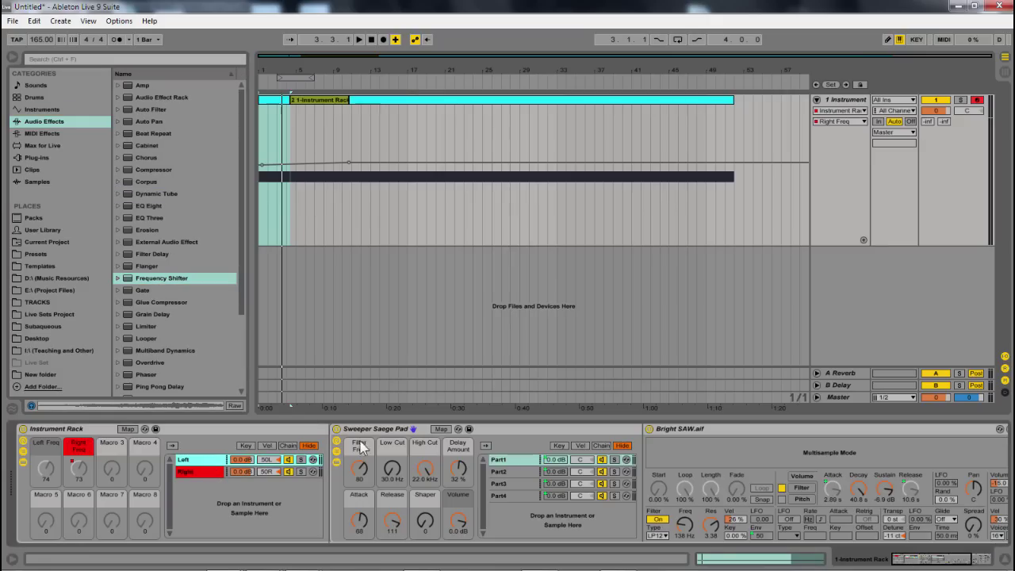
{"action": "left_click_drag", "start_coordinate": [361, 448], "coordinate": [373, 431]}
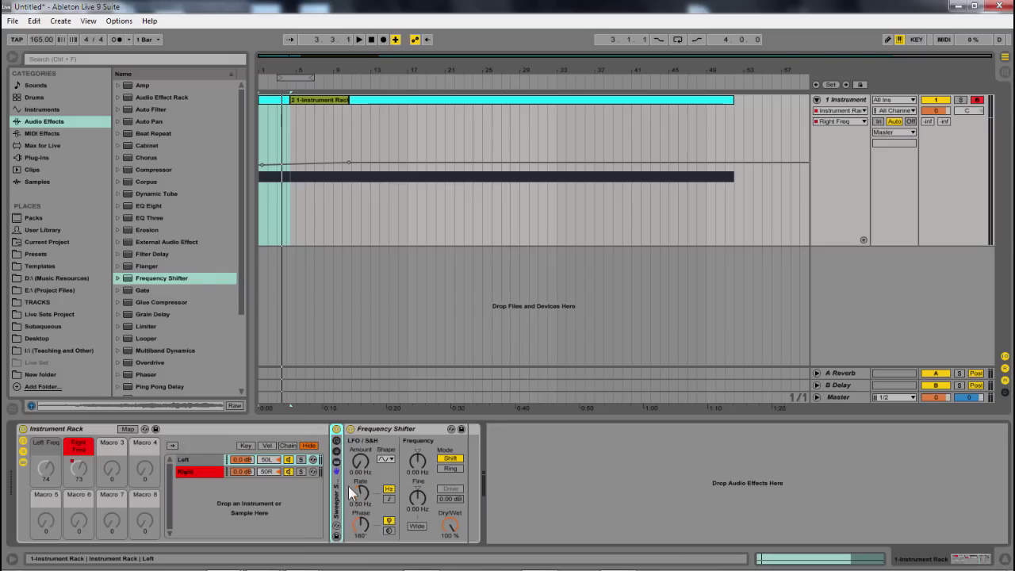
Step: Set the Frequency Shifter's Coarse frequency to 20 Hz and play the shifted pad
{"action": "left_click", "coordinate": [418, 461]}
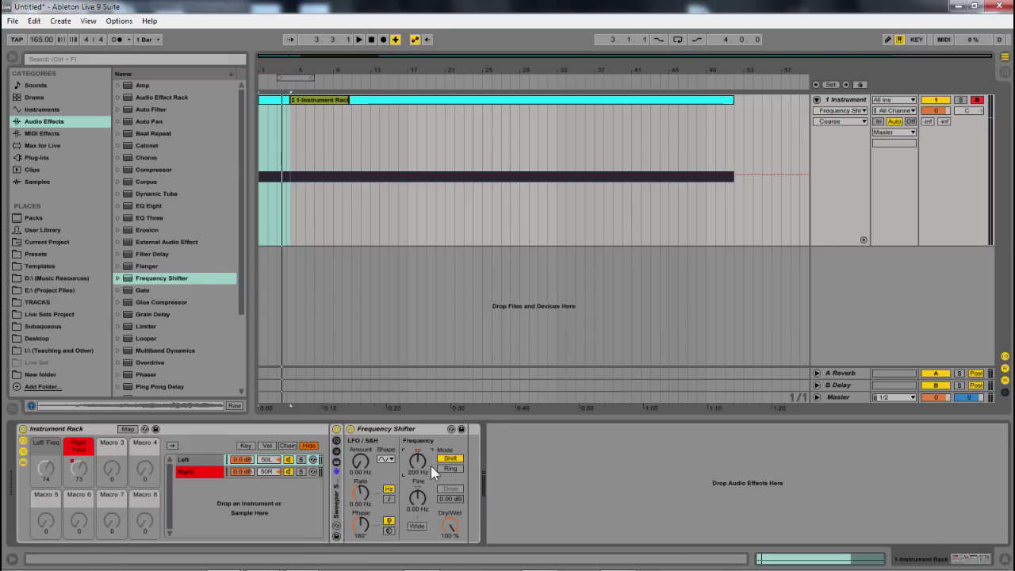
{"action": "key", "text": "Up"}
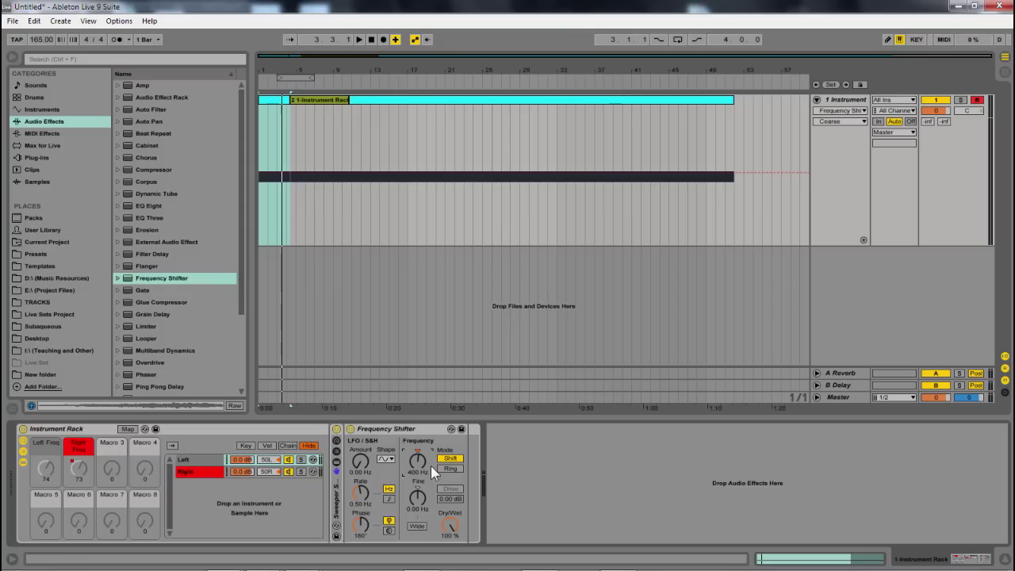
{"action": "type", "text": "5"}
{"action": "type", "text": "0"}
{"action": "left_click", "coordinate": [425, 434]}
{"action": "key", "text": "space"}
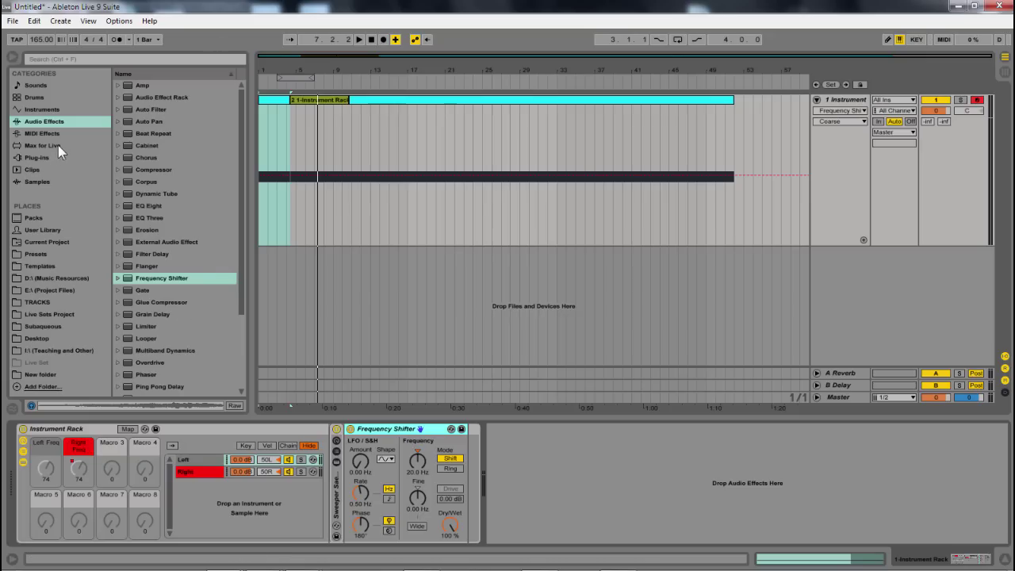
Step: Open the Binaural Beats presets and load Binaural Beat Generator onto the track
{"action": "left_click", "coordinate": [65, 257]}
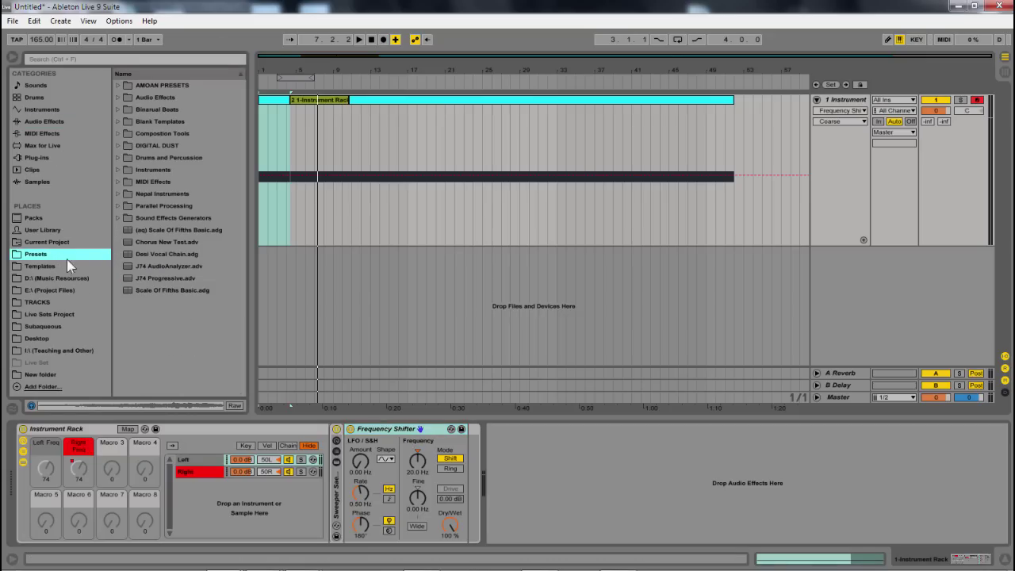
{"action": "left_click", "coordinate": [125, 108]}
{"action": "left_click", "coordinate": [119, 109]}
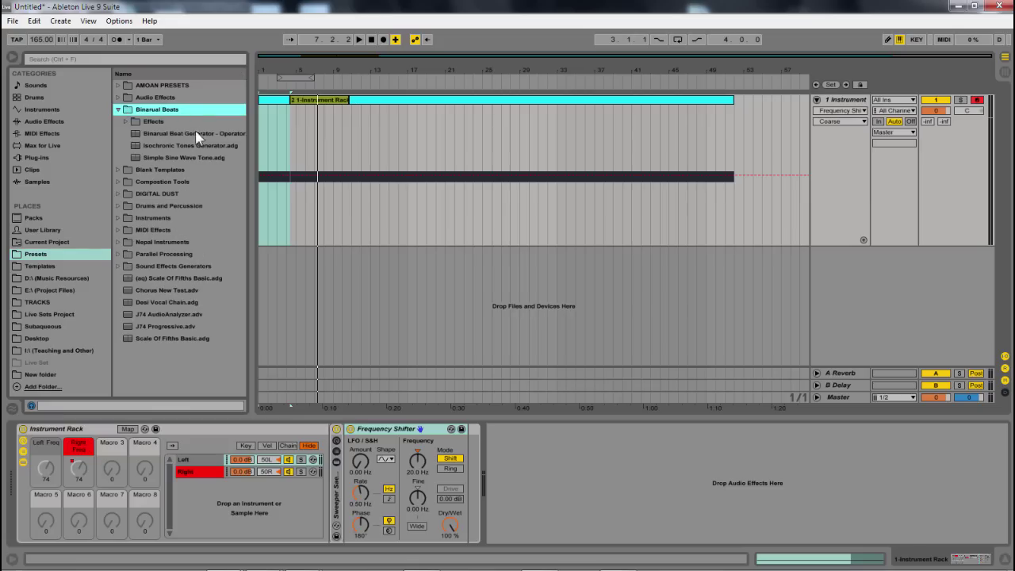
{"action": "left_click", "coordinate": [129, 121]}
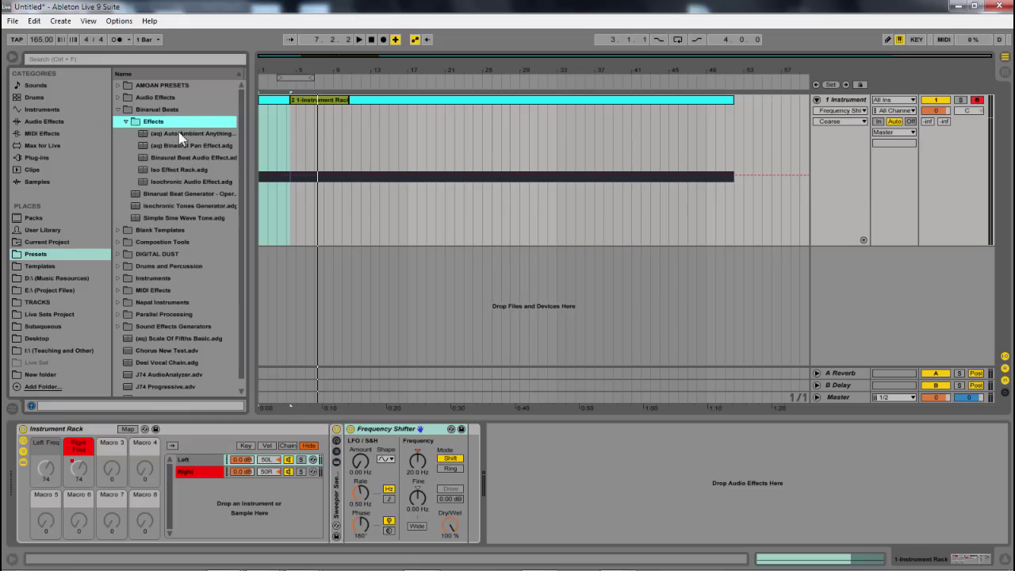
{"action": "left_click", "coordinate": [182, 196]}
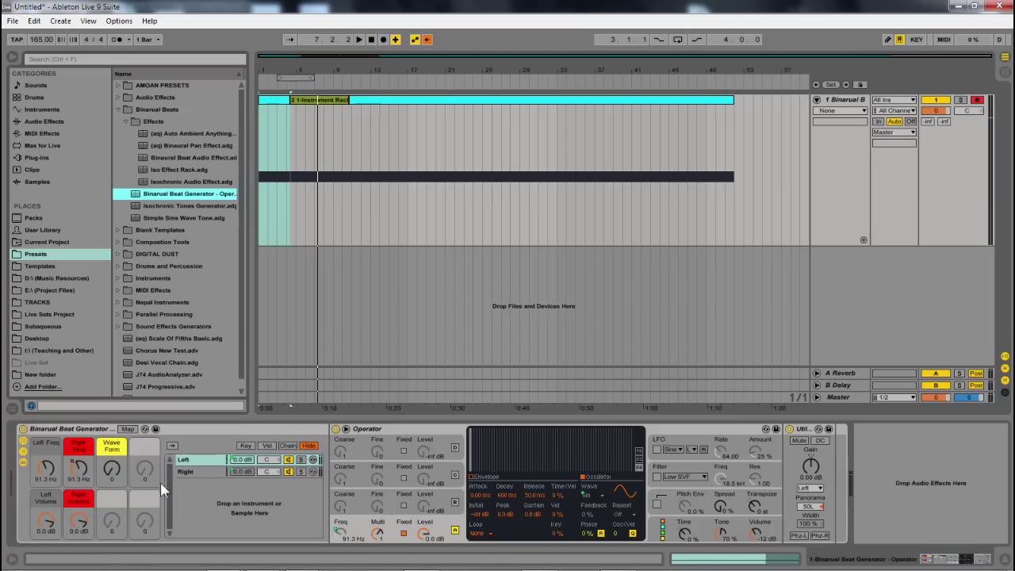
Step: Try Isochronic Tones Generator, then replace the rack with Simple Sine Wave Tone
{"action": "left_click", "coordinate": [193, 207]}
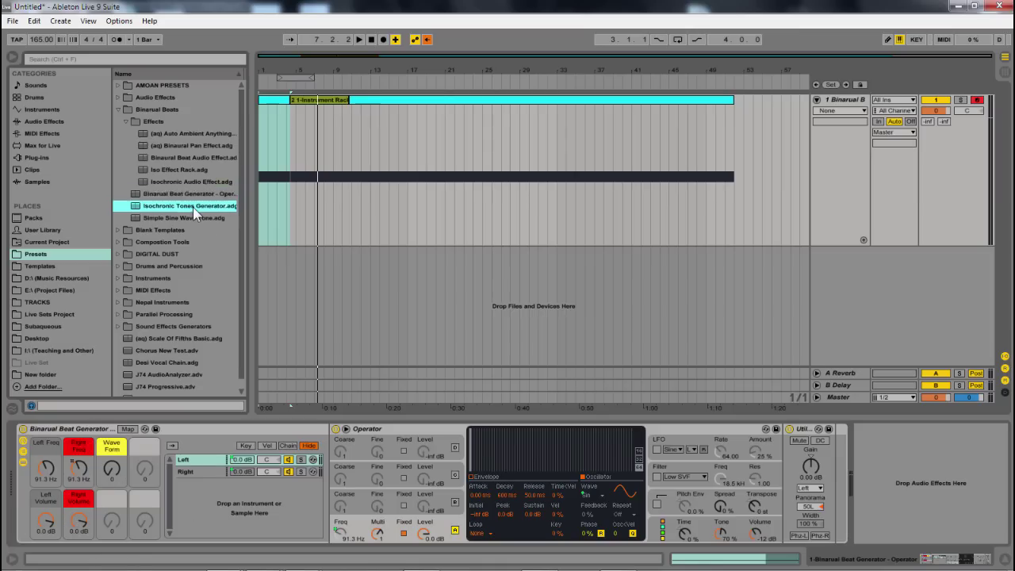
{"action": "left_click_drag", "start_coordinate": [193, 207], "coordinate": [88, 431]}
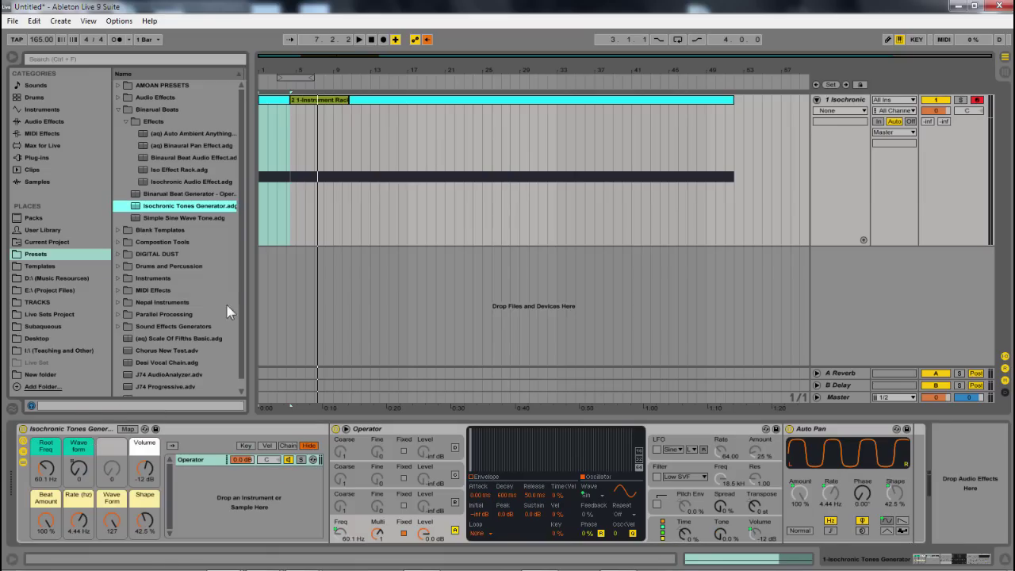
{"action": "left_click", "coordinate": [207, 218]}
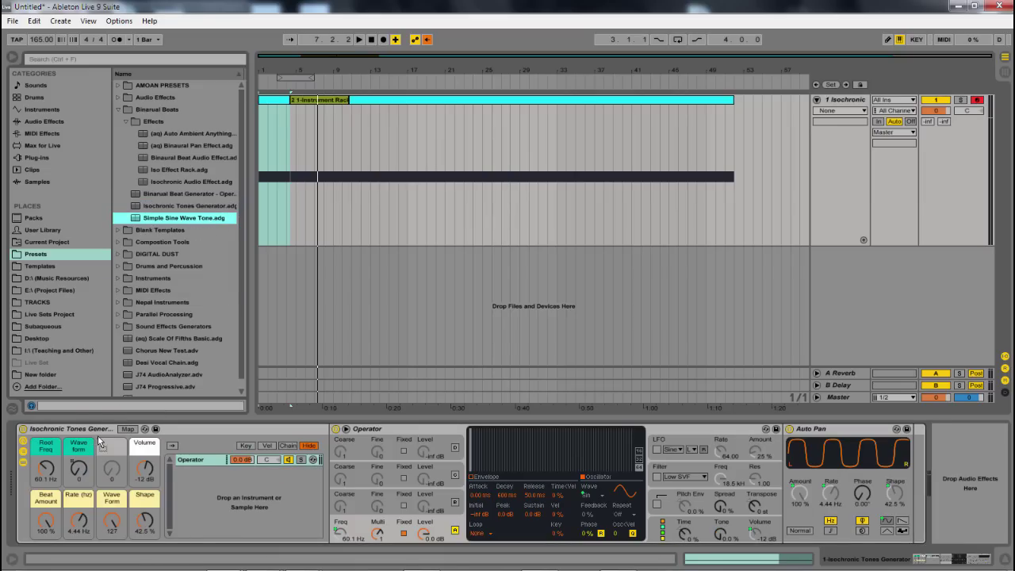
{"action": "left_click_drag", "start_coordinate": [100, 443], "coordinate": [101, 444]}
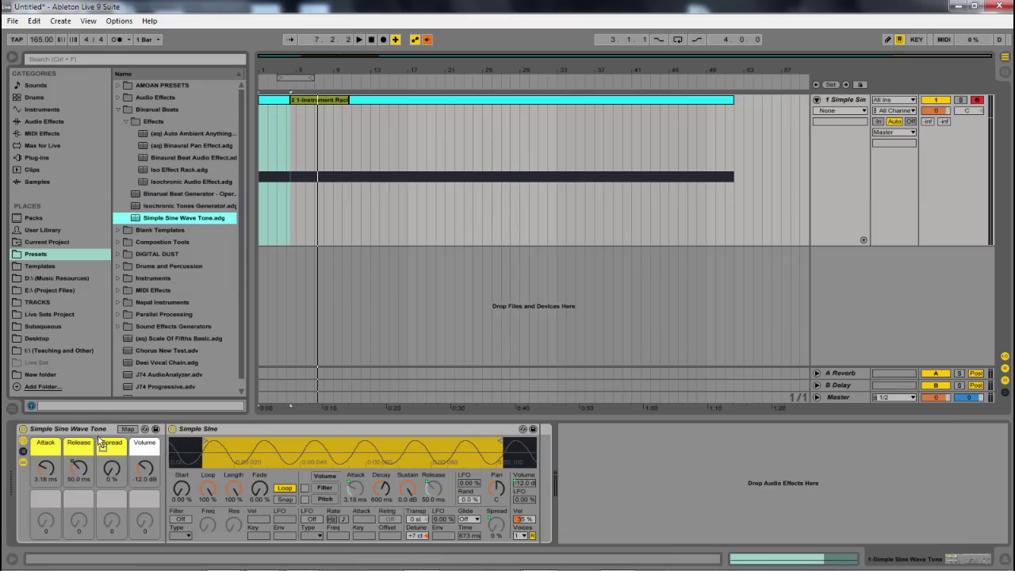
{"action": "left_click", "coordinate": [196, 134]}
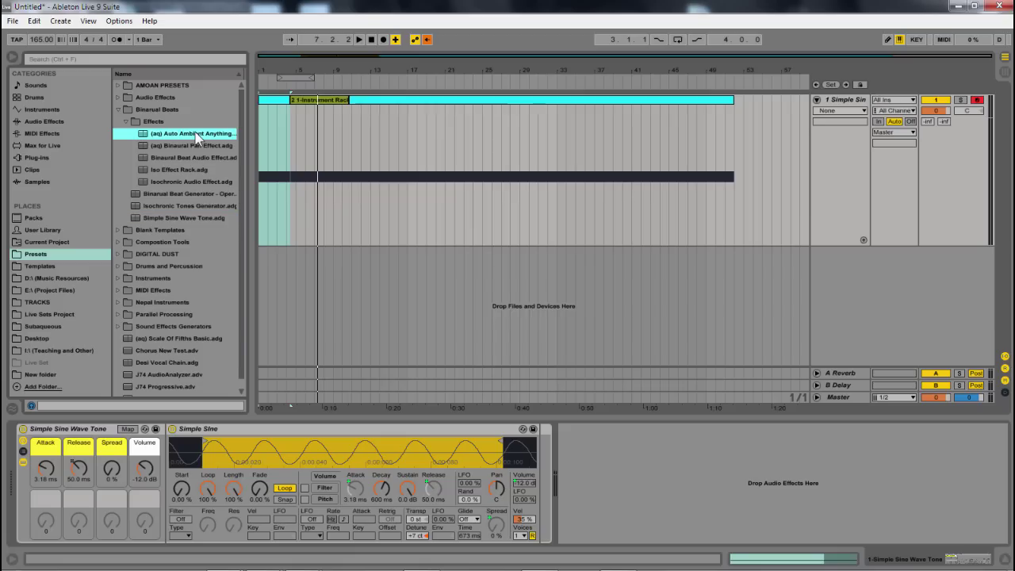